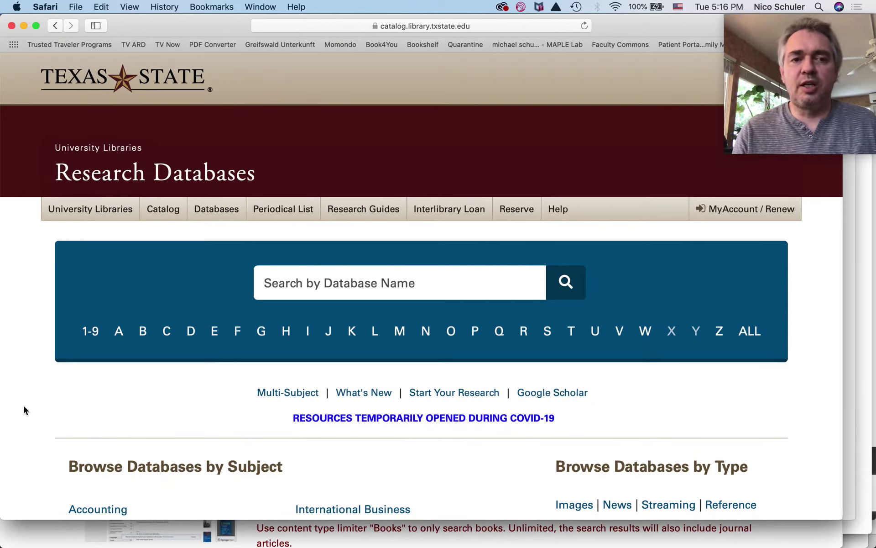
Open the Music subject from the Browse Databases by Subject list
scroll(23, 406, down, 10)
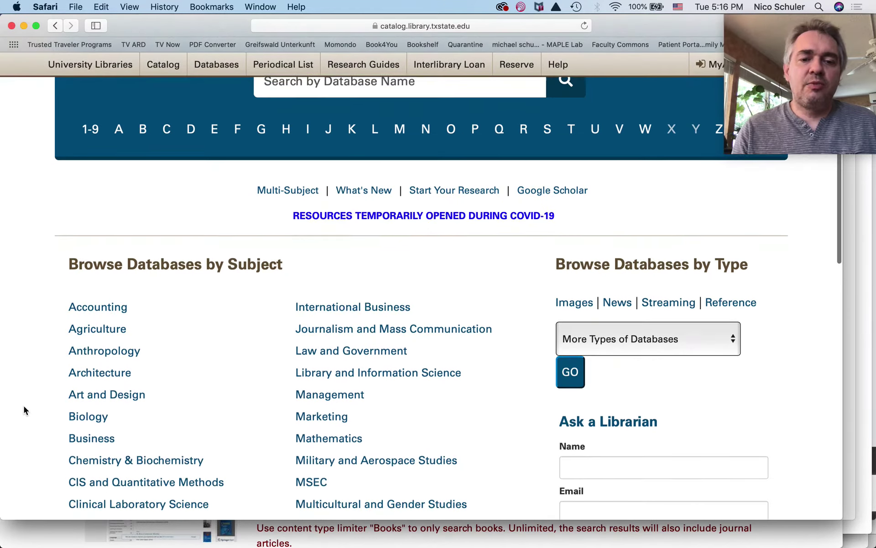
scroll(23, 406, down, 3)
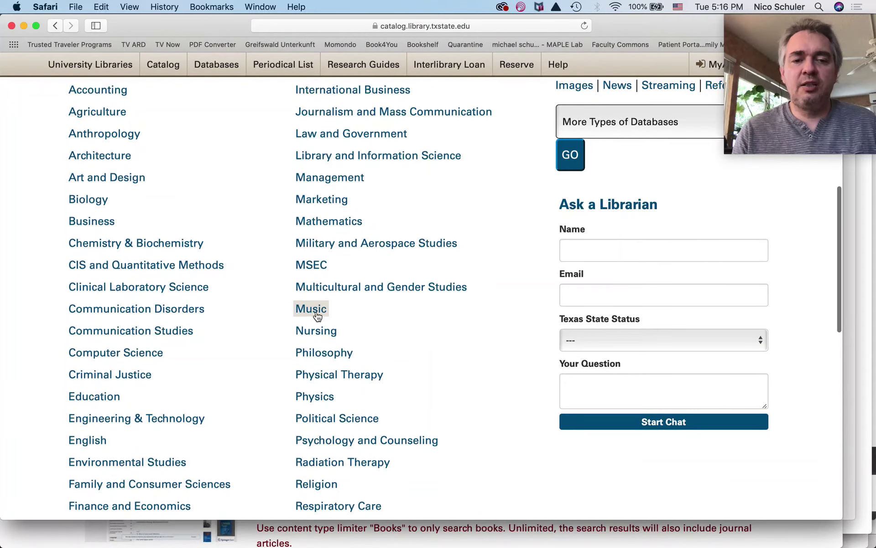
click(311, 315)
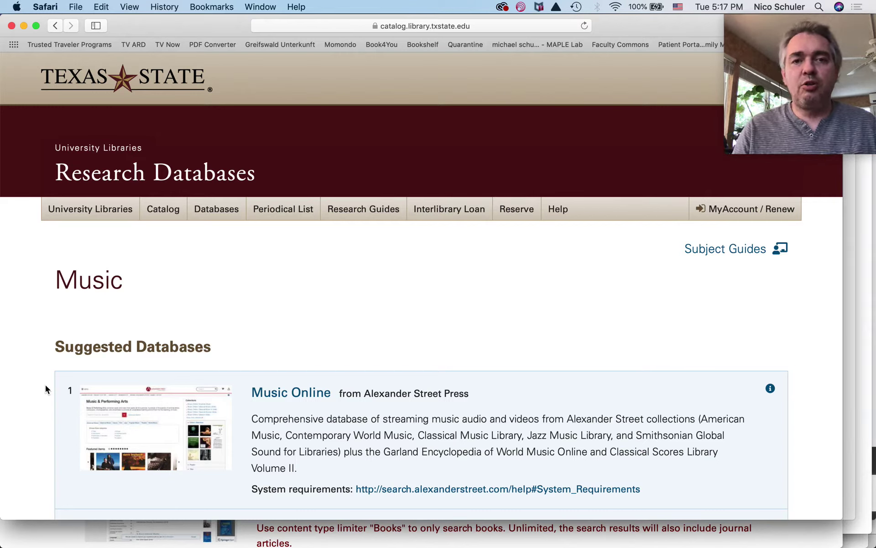
Look through the suggested and additional databases for Music, including JSTOR, Project Muse and RILM Abstracts of Music Literature
scroll(45, 385, down, 20)
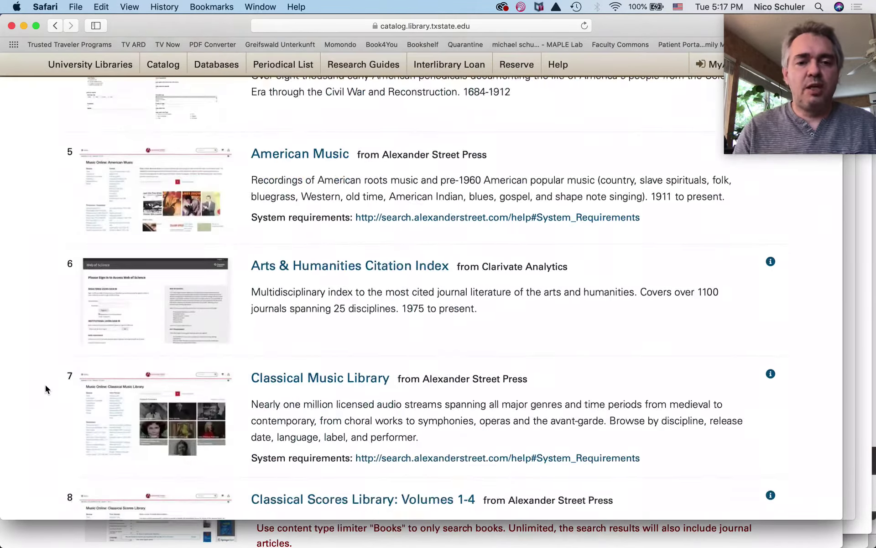
scroll(45, 385, down, 20)
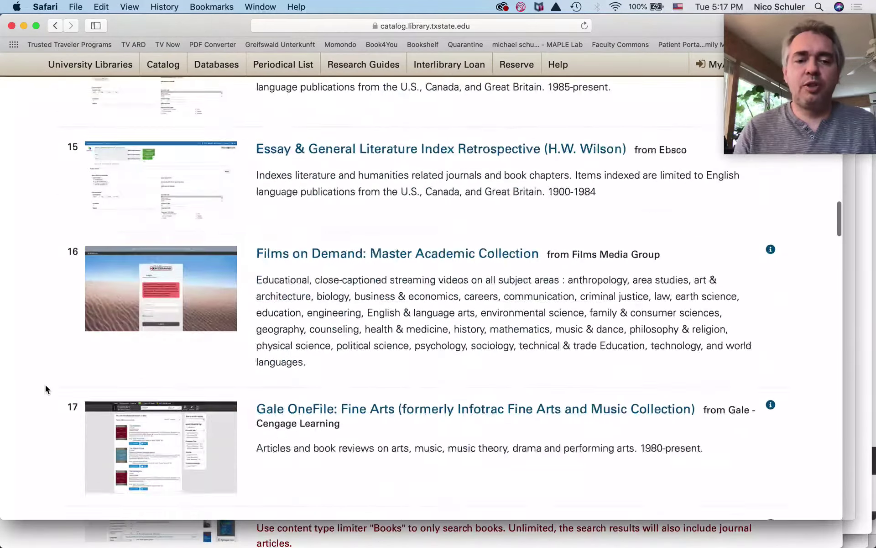
scroll(45, 385, down, 20)
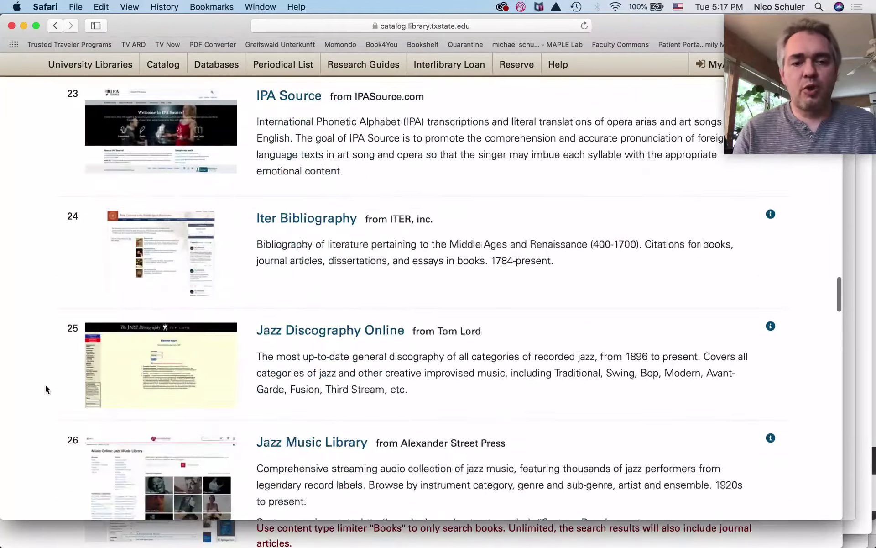
scroll(45, 385, down, 5)
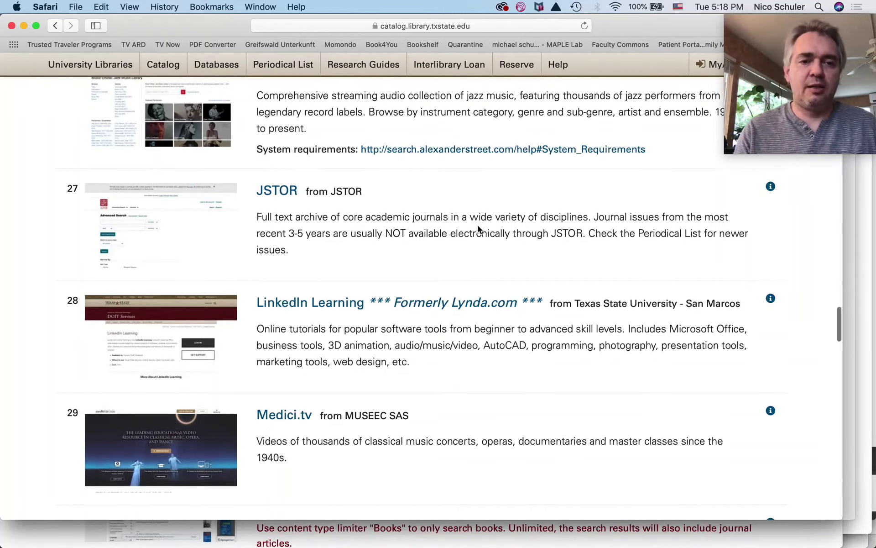
scroll(478, 227, down, 3)
scroll(477, 227, down, 20)
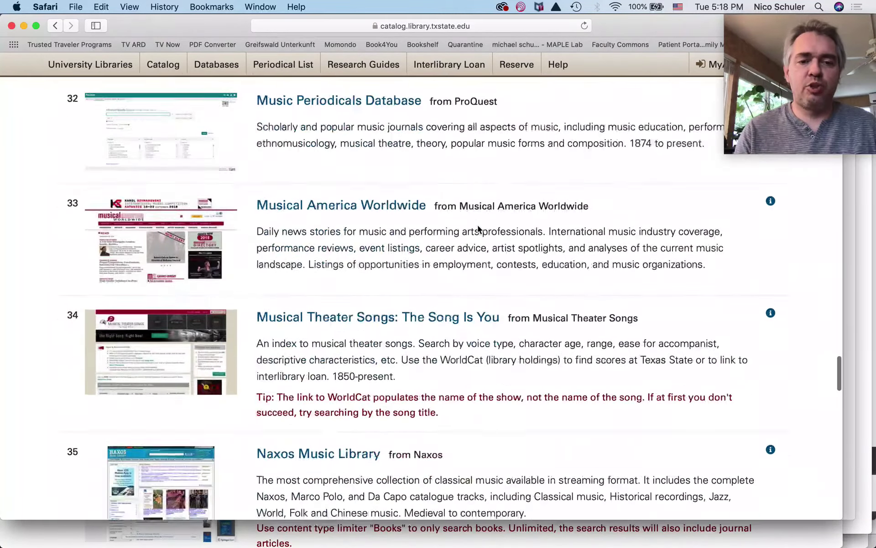
scroll(479, 228, down, 20)
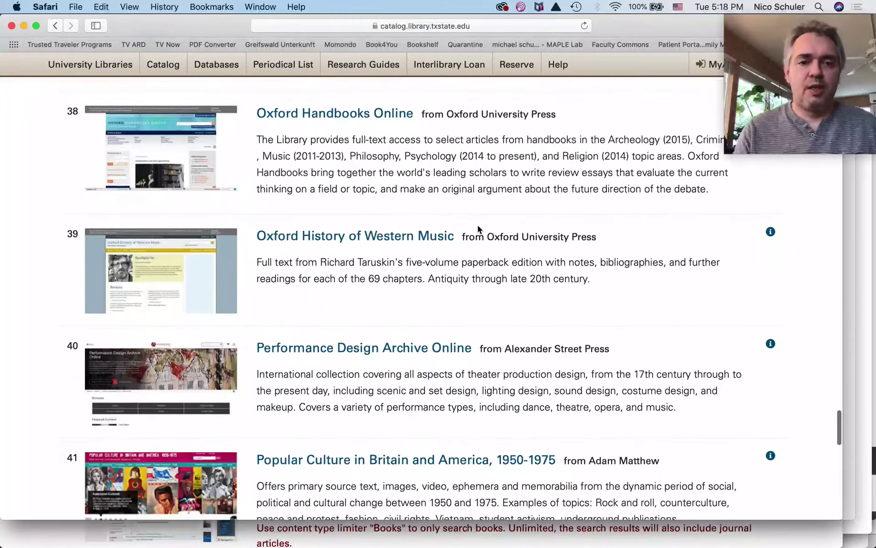
scroll(477, 226, down, 10)
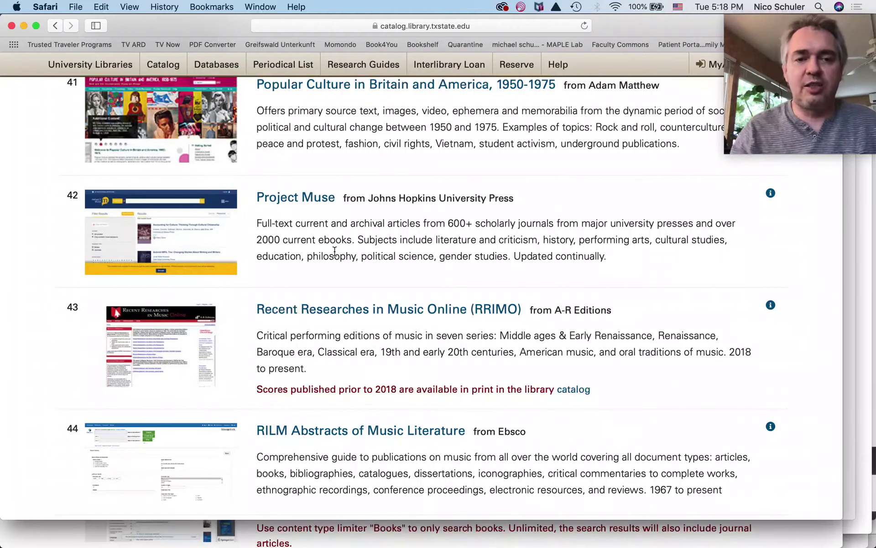
scroll(334, 250, up, 2)
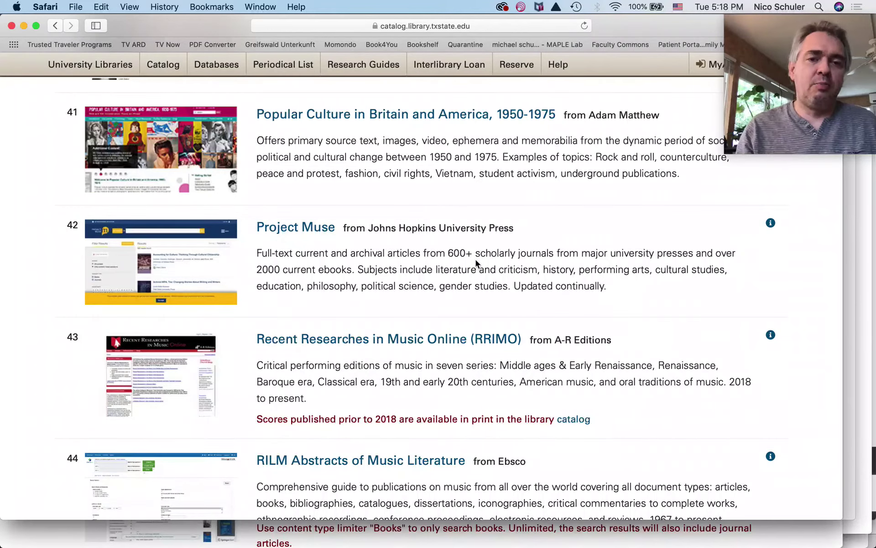
scroll(475, 260, up, 15)
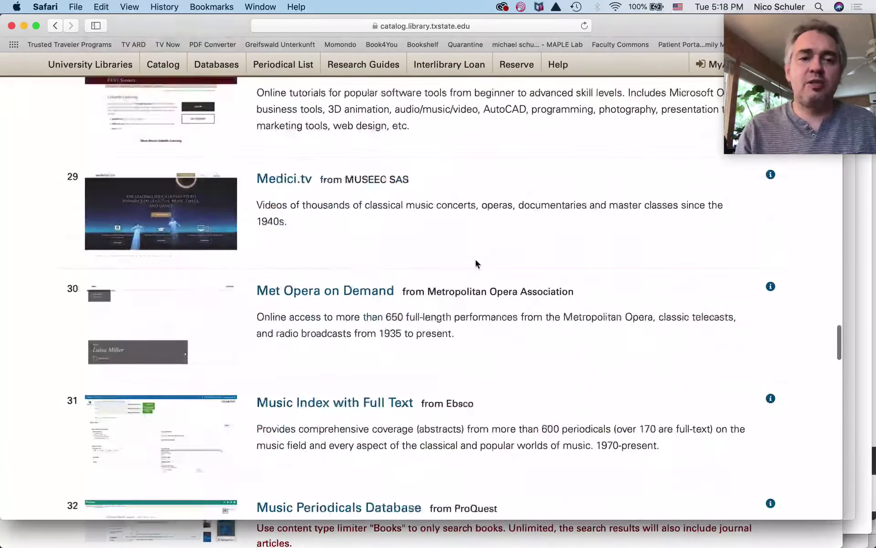
Go back to the subject list, open the Marketing subject and examine its suggested databases
click(56, 26)
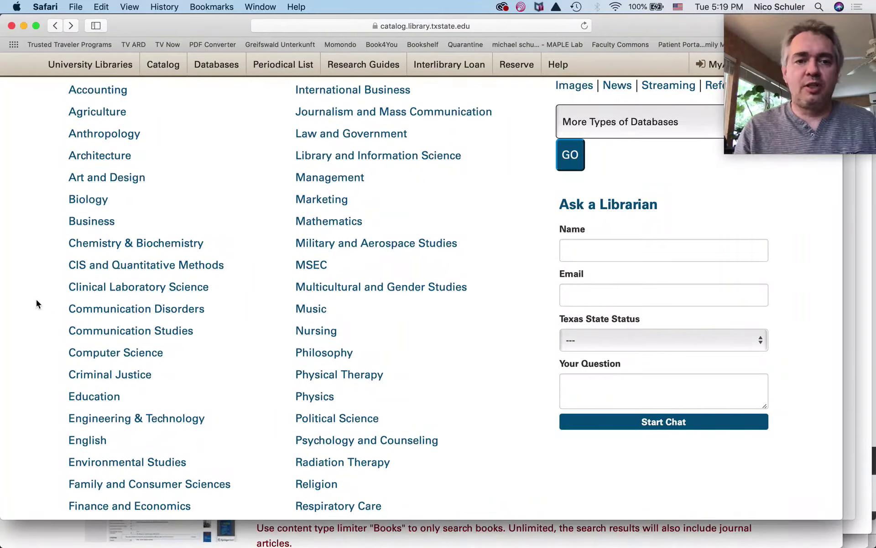
click(306, 201)
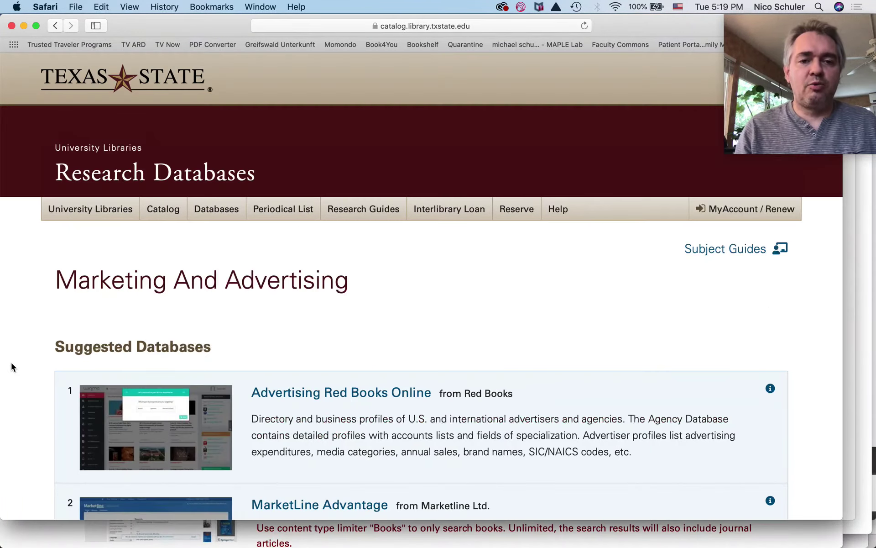
scroll(29, 373, down, 10)
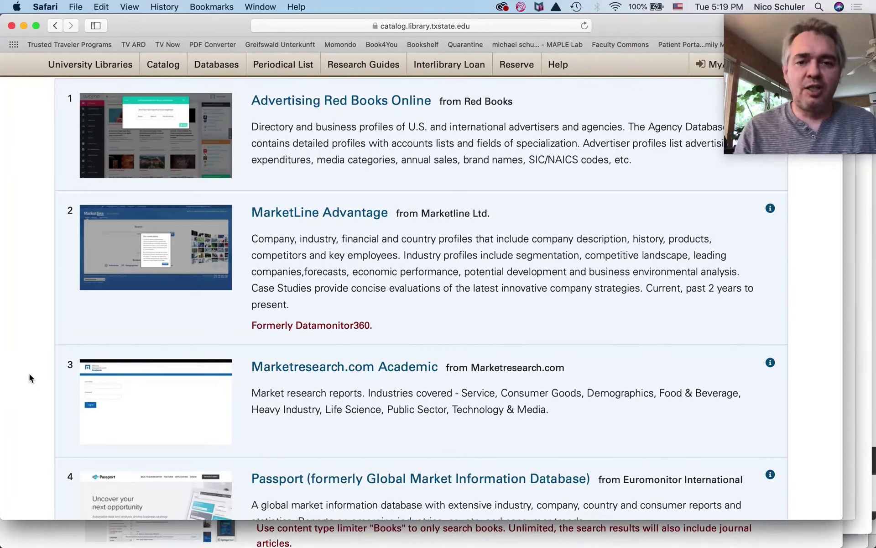
scroll(29, 374, down, 7)
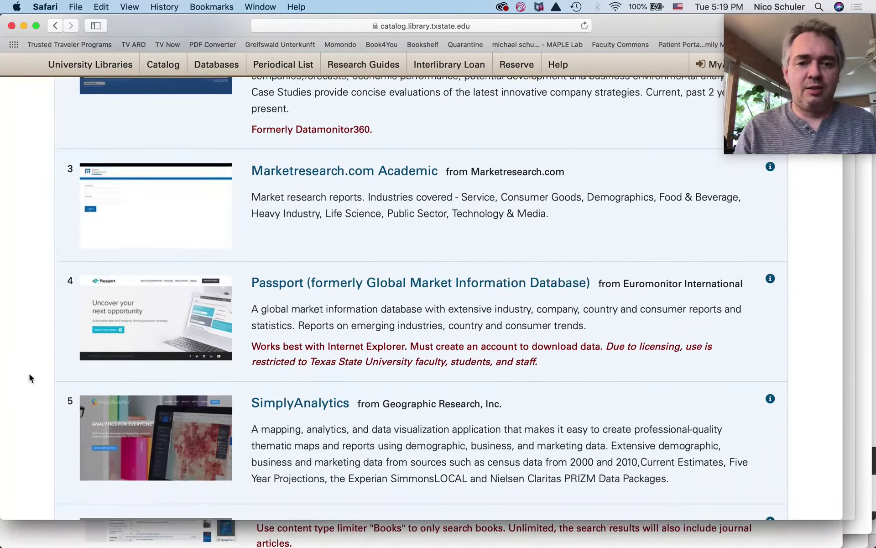
scroll(29, 373, down, 12)
scroll(30, 374, down, 13)
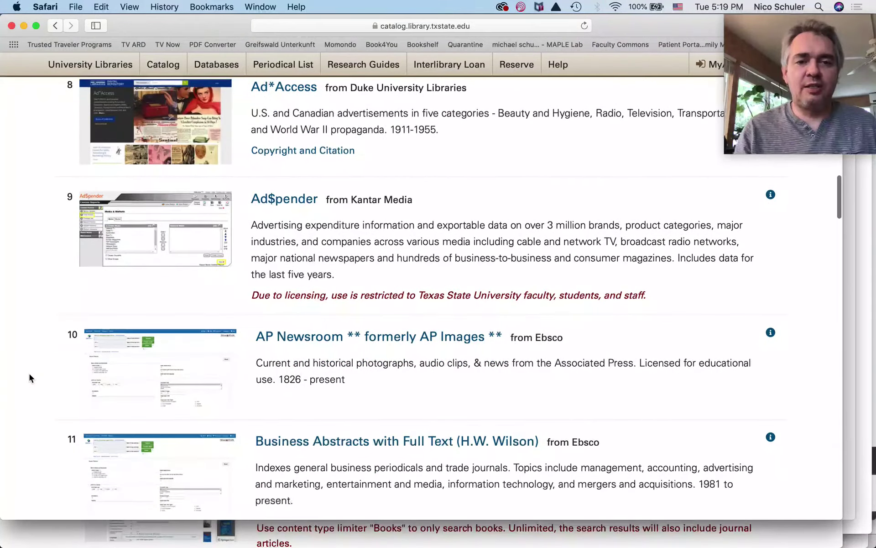
scroll(29, 374, up, 20)
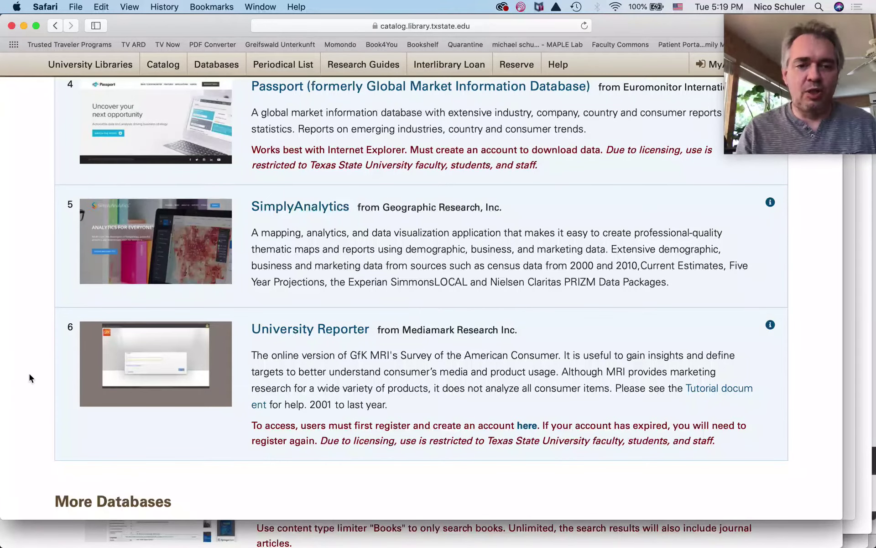
scroll(29, 375, up, 1)
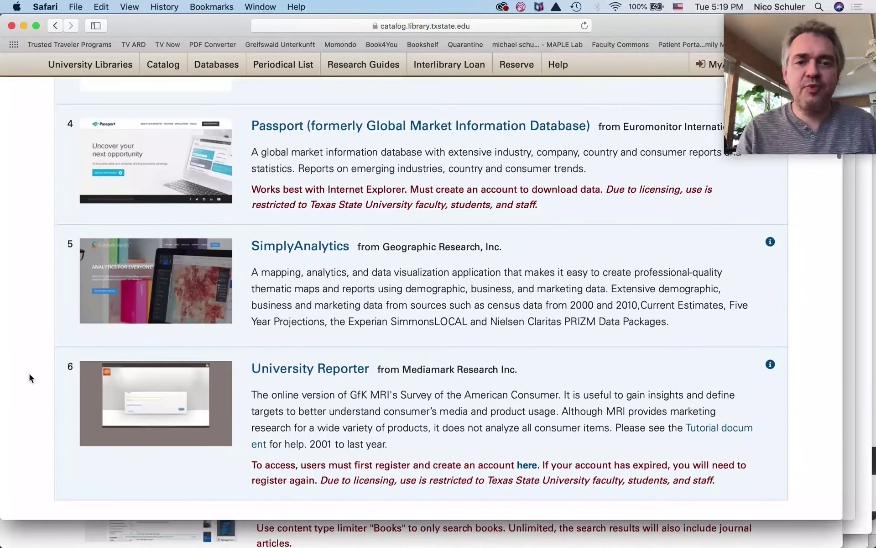
scroll(274, 255, up, 6)
scroll(214, 314, up, 10)
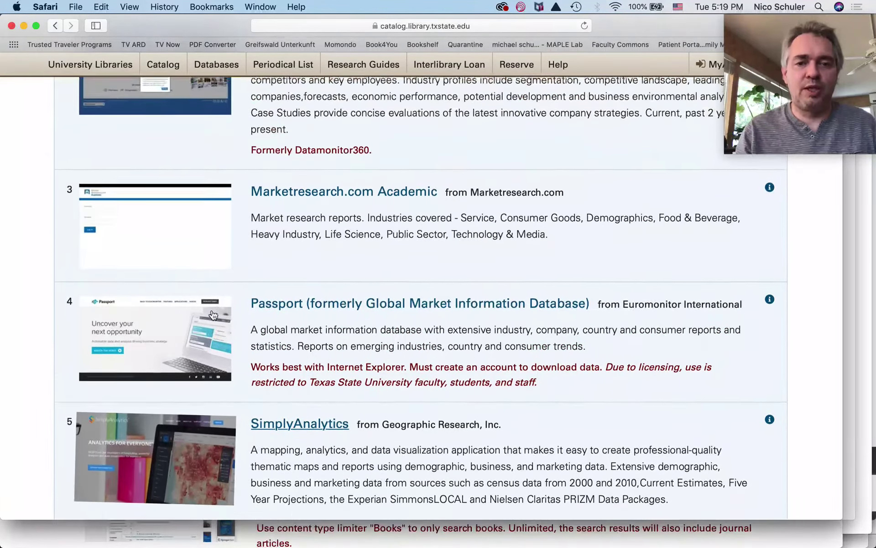
scroll(213, 314, up, 5)
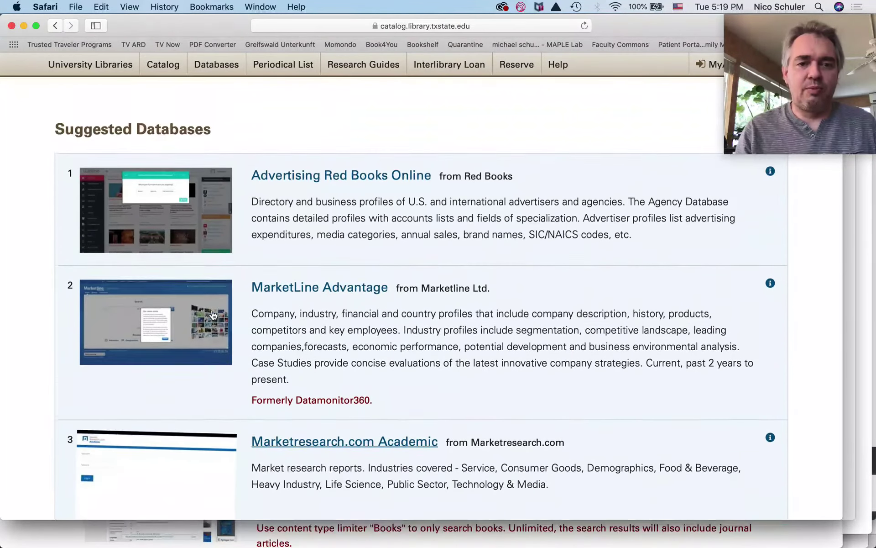
Open Business Source Ultimate from the Marketing list, search it for "music" and highlight the total number of results
scroll(213, 314, down, 20)
scroll(213, 313, down, 15)
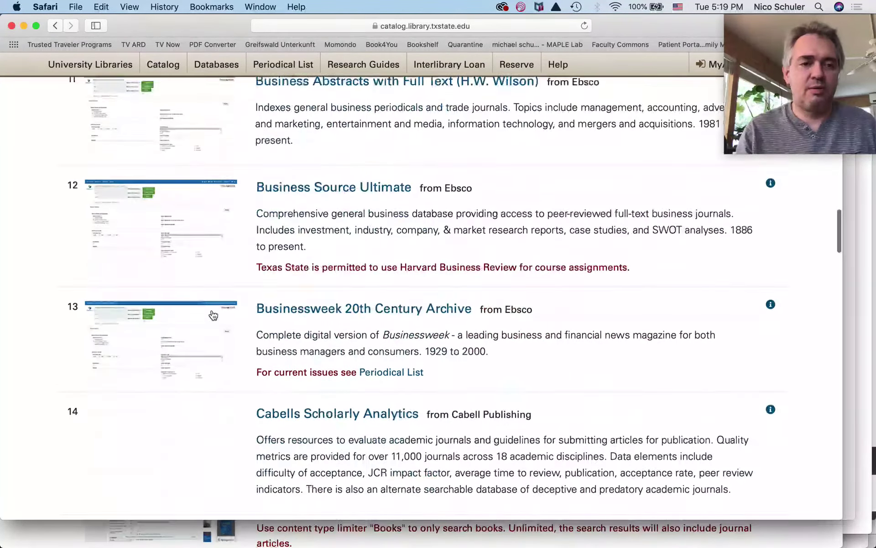
click(317, 171)
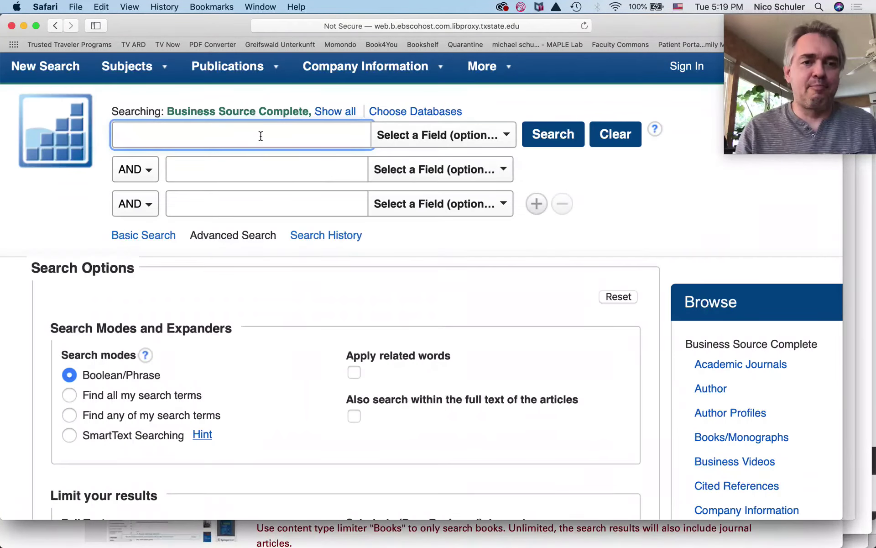
text(music)
click(560, 136)
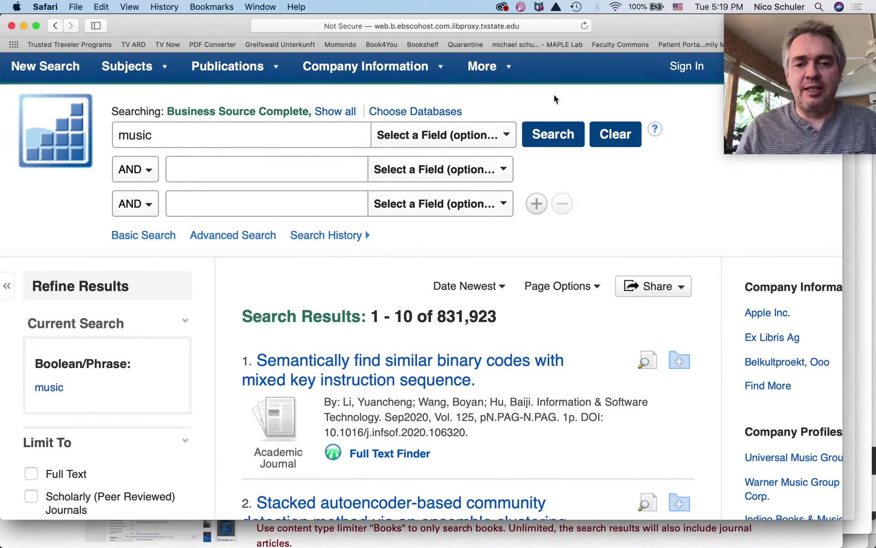
drag(438, 318, 497, 315)
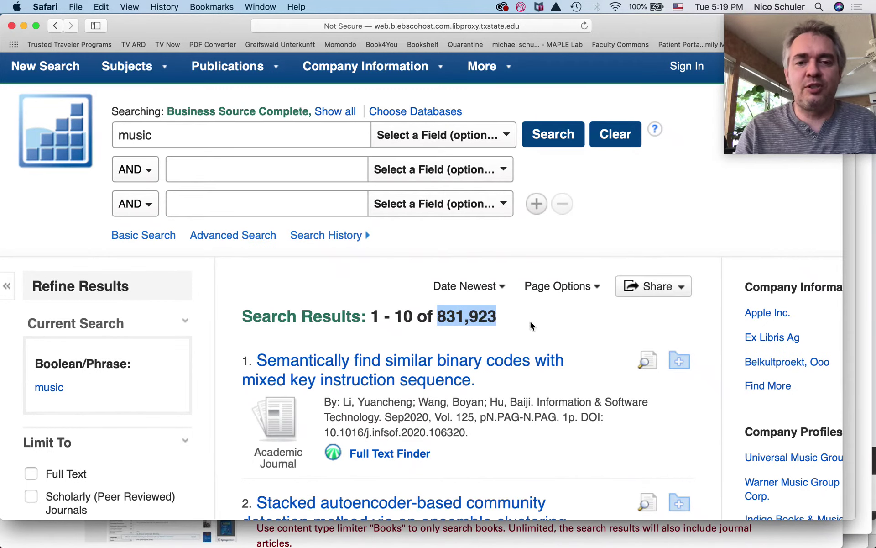
scroll(530, 321, down, 2)
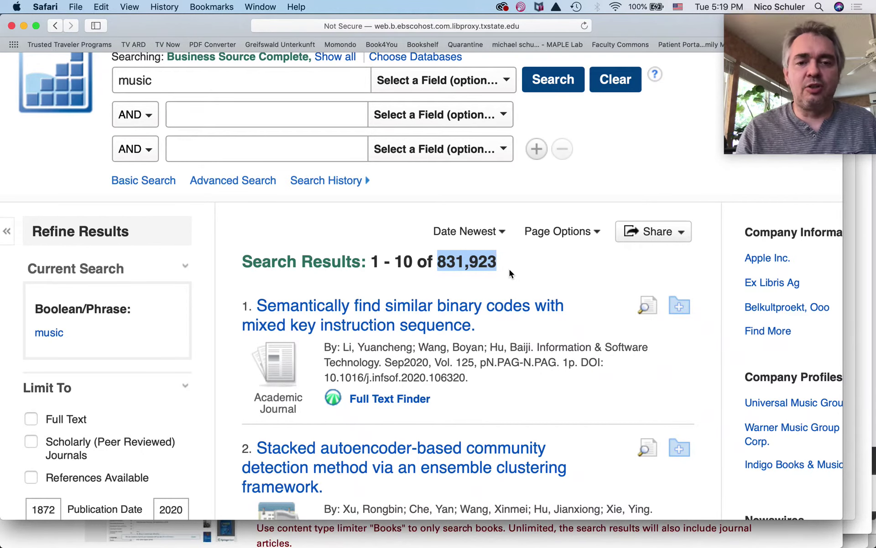
Return to the Research Databases page and open the Education subject
click(58, 23)
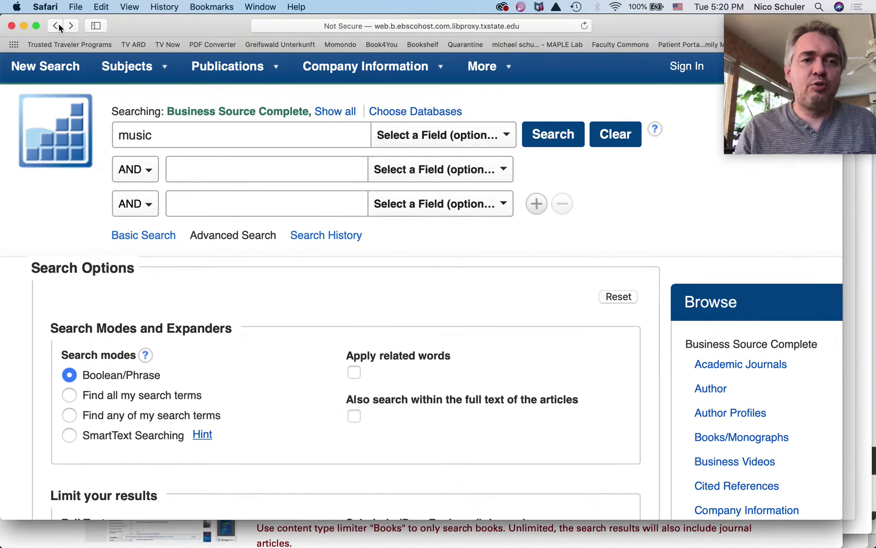
click(58, 24)
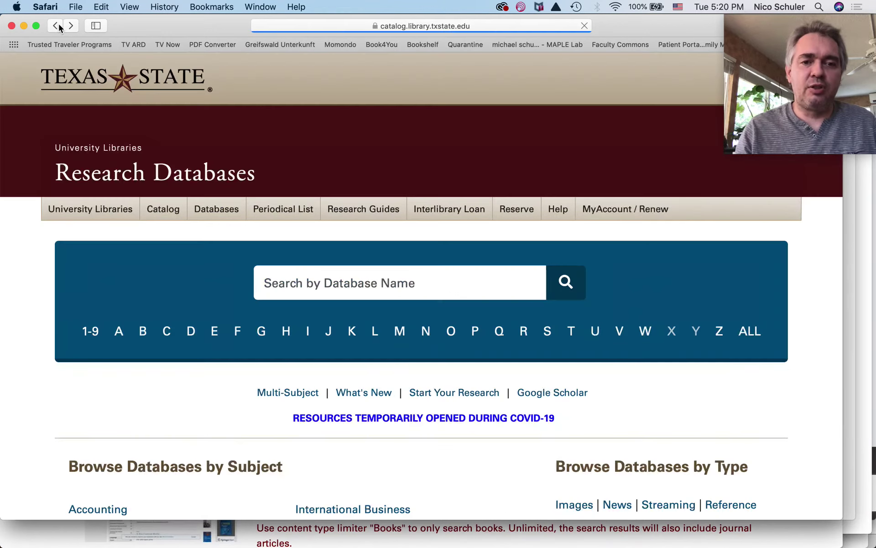
scroll(42, 335, down, 12)
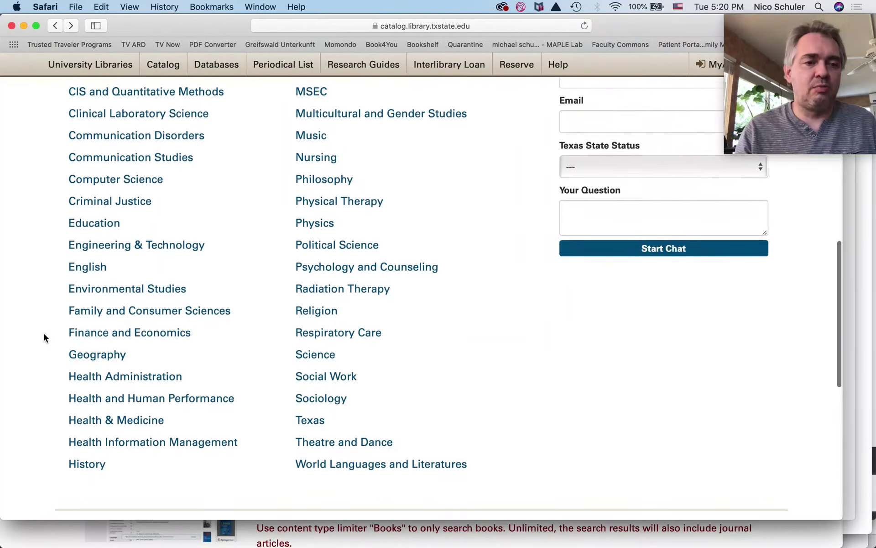
scroll(44, 335, up, 3)
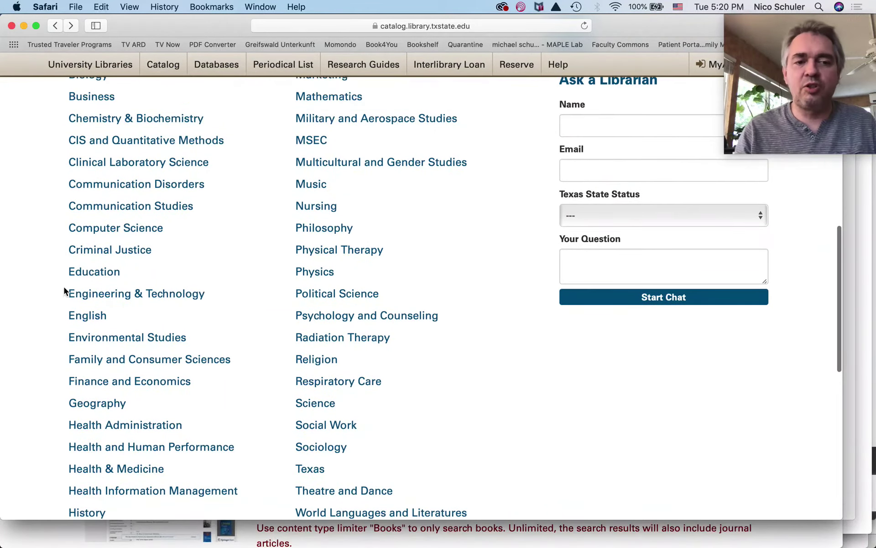
click(85, 276)
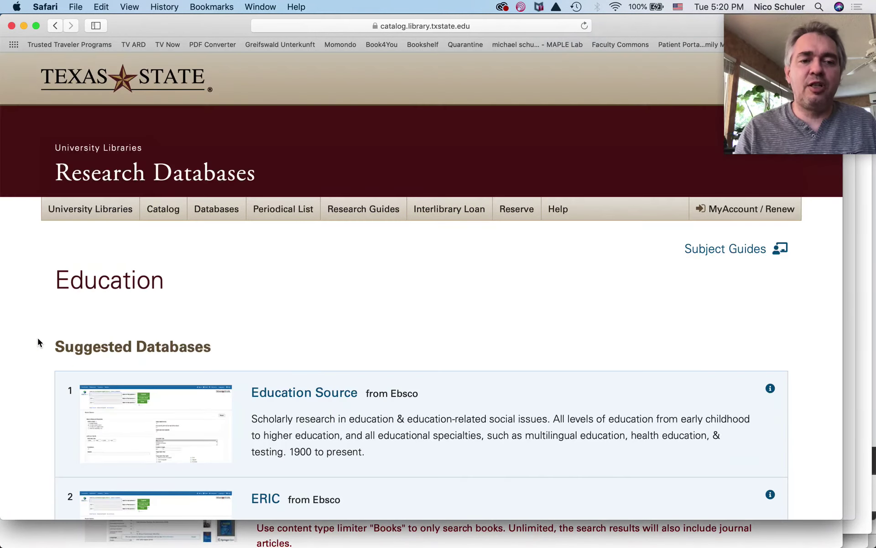
Open the ERIC database from the suggested Education databases and search it for "music"
scroll(38, 338, down, 5)
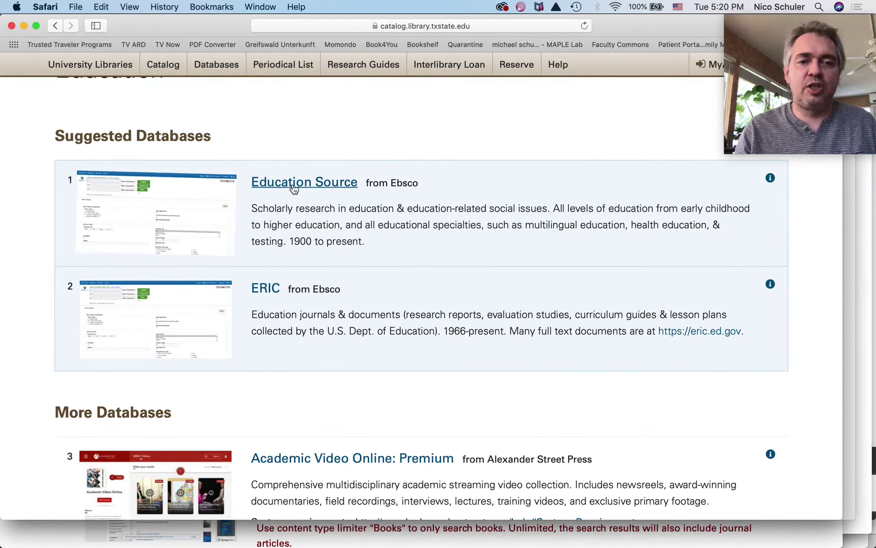
click(266, 289)
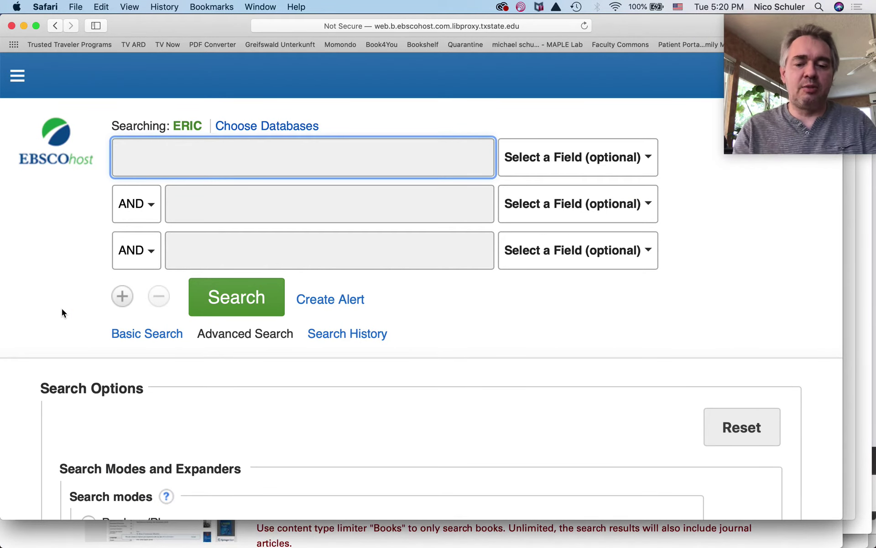
text(music)
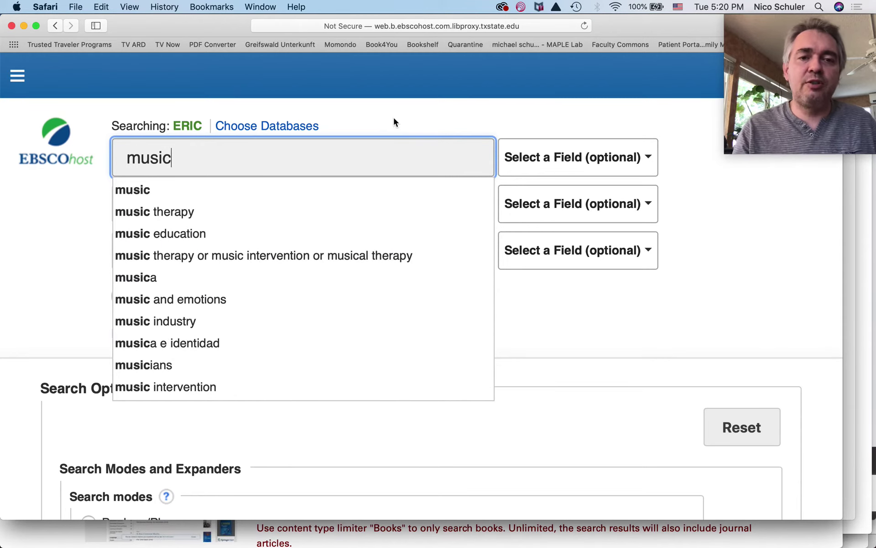
click(395, 122)
click(231, 295)
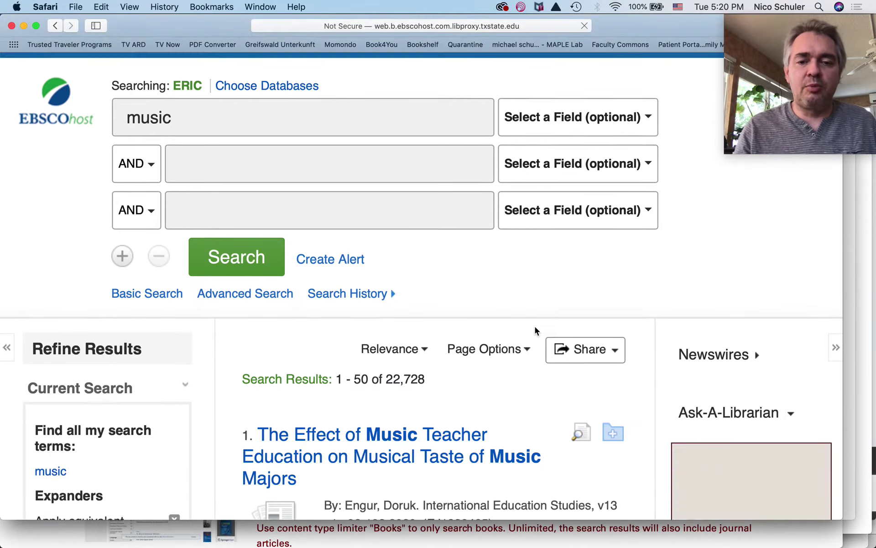
Highlight the total number of results for the "music" search in ERIC
scroll(534, 327, down, 1)
drag(388, 347, 430, 346)
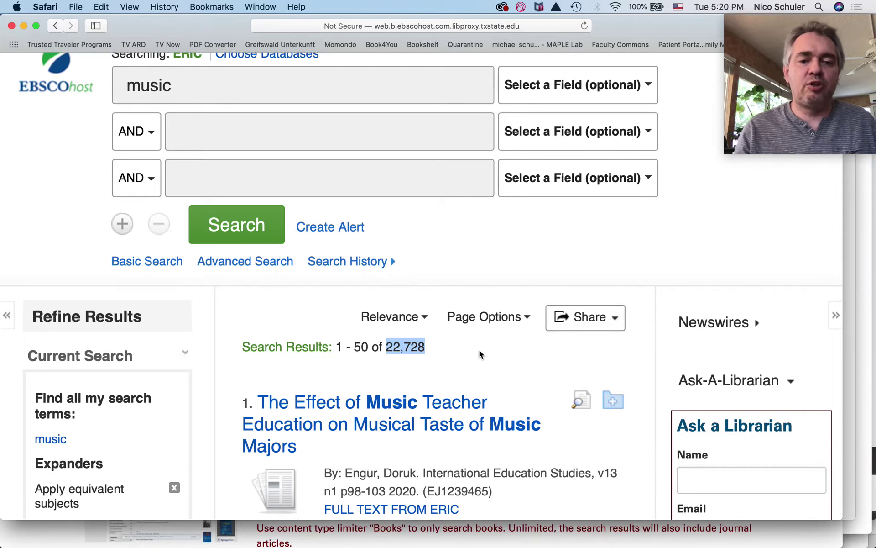
scroll(480, 351, up, 1)
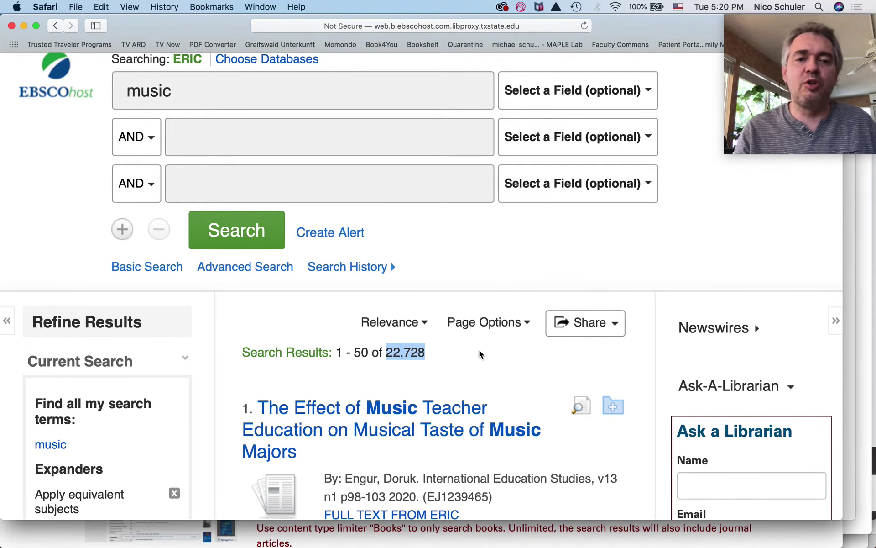
scroll(479, 353, up, 3)
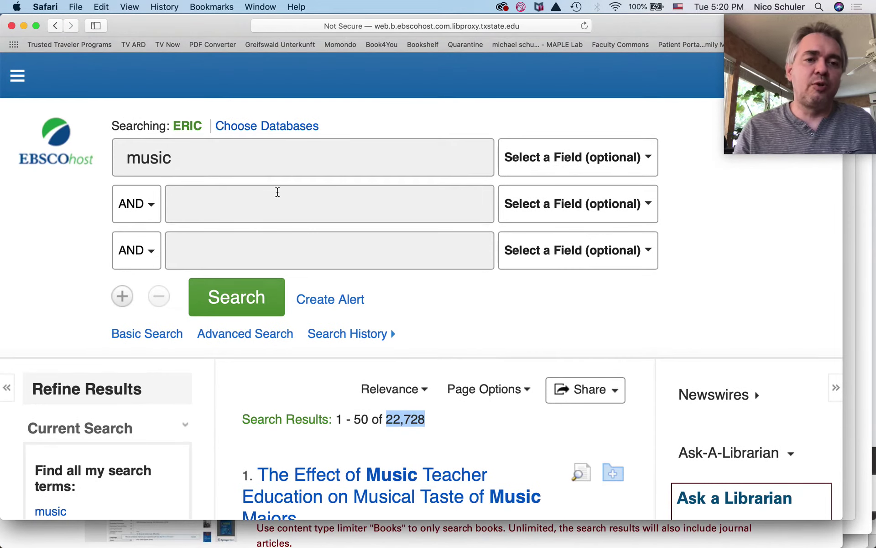
Clear the term "music" from the first ERIC search field
click(264, 155)
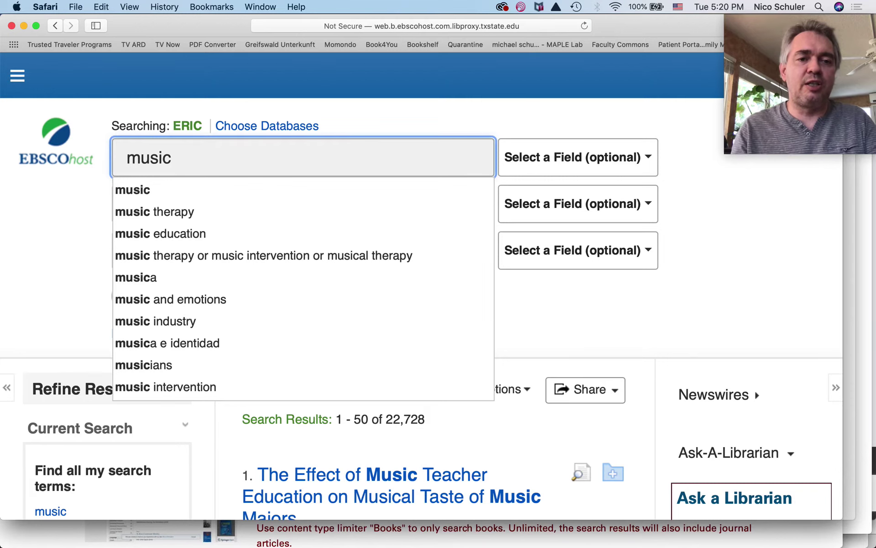
key(BackSpace)
key(BackSpace)
key(BackSpace)
key(BackSpace)
key(BackSpace)
key(BackSpace)
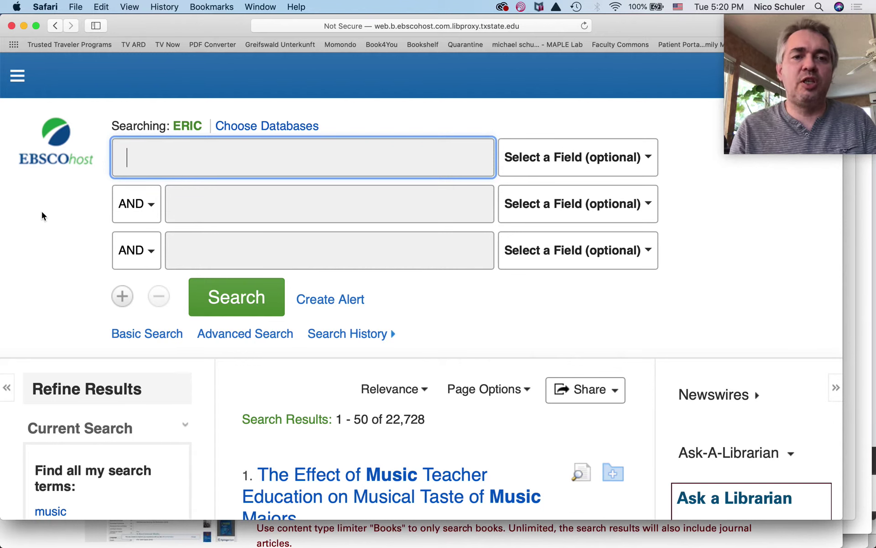
Return to the Research Databases subject list and open the Sociology subject
click(55, 26)
click(55, 26)
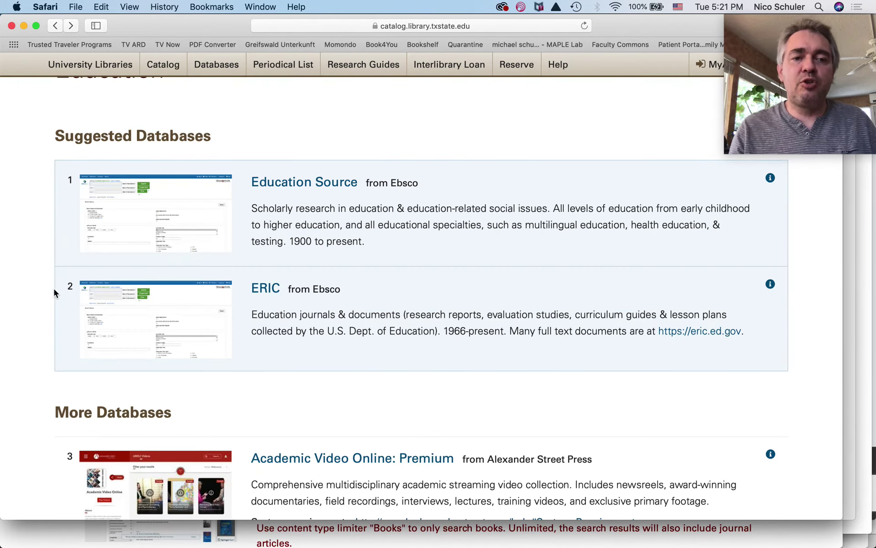
click(55, 26)
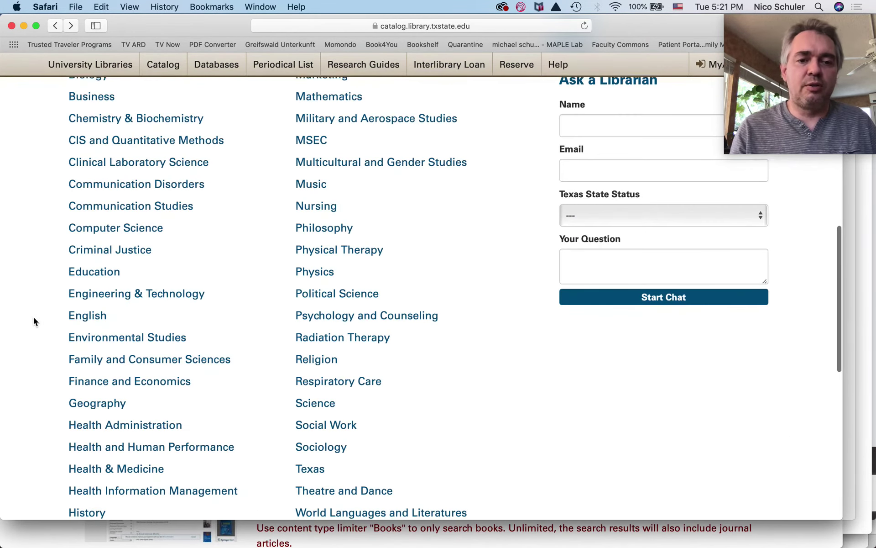
scroll(34, 318, down, 1)
scroll(34, 321, down, 4)
scroll(34, 322, up, 2)
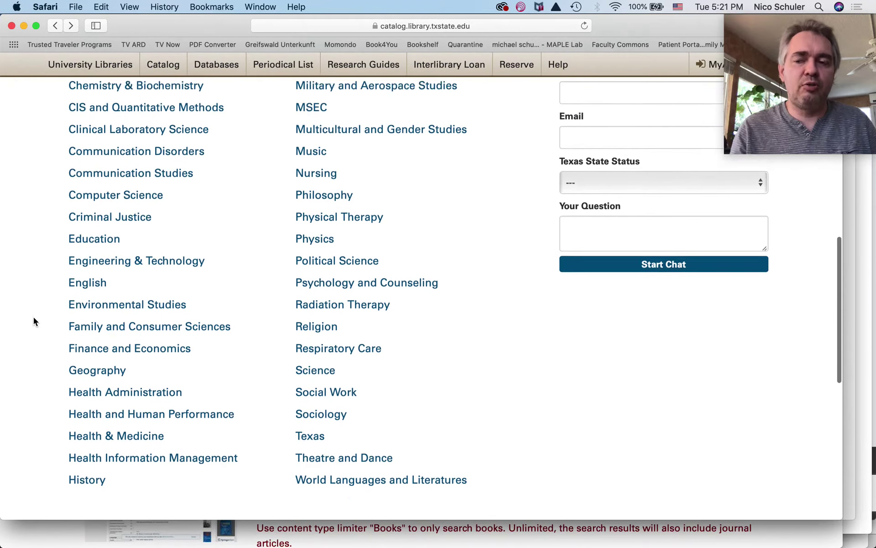
scroll(34, 322, up, 1)
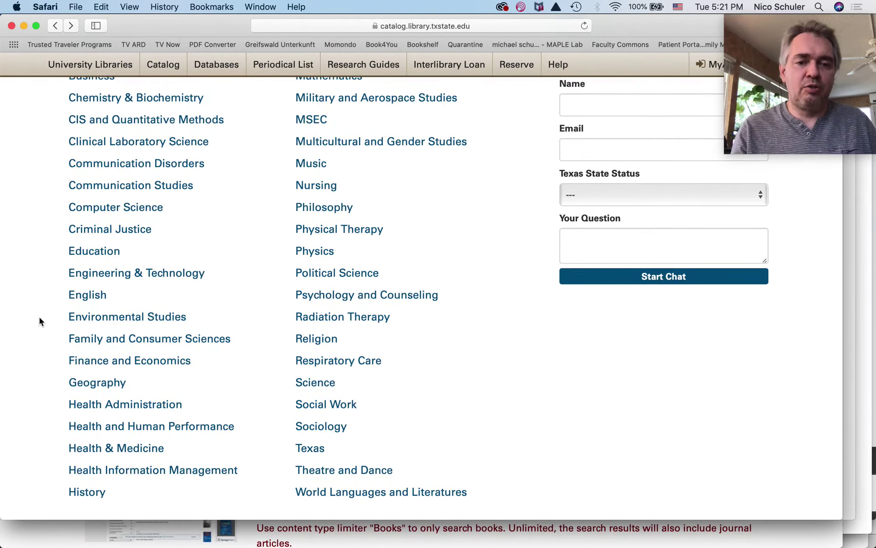
scroll(422, 391, down, 5)
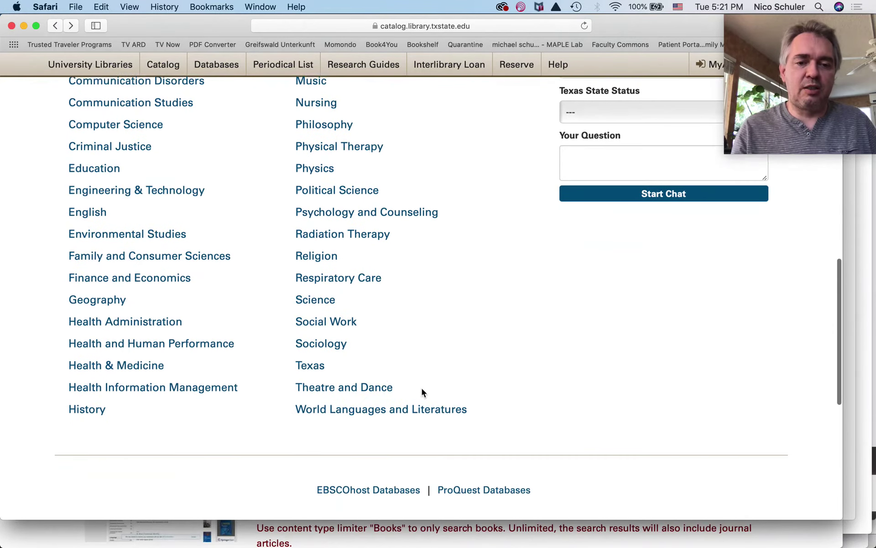
click(335, 344)
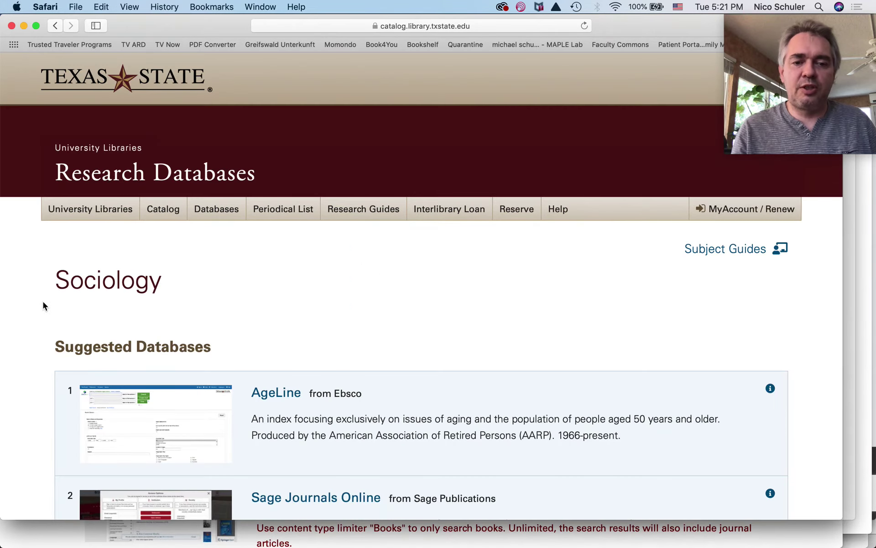
Open Sociology Source Ultimate from the suggested Sociology databases and search it for "music"
scroll(43, 304, down, 5)
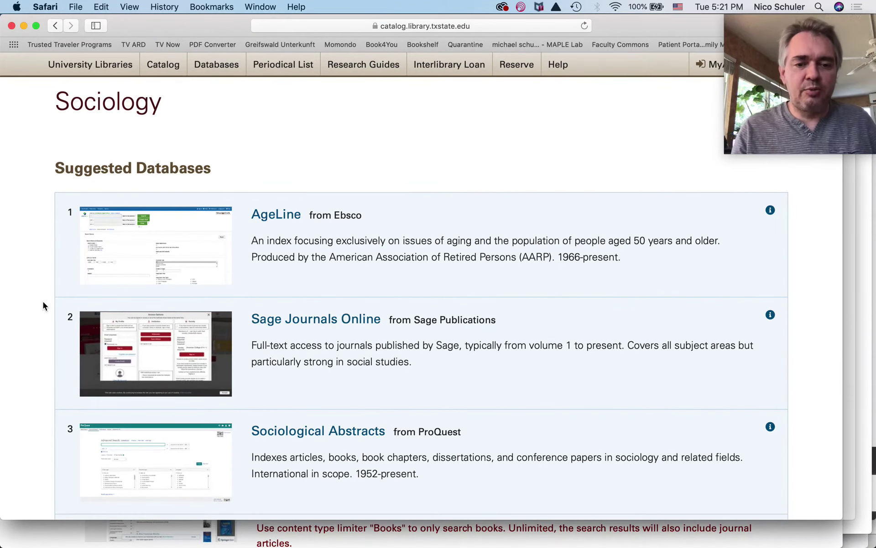
scroll(43, 305, down, 4)
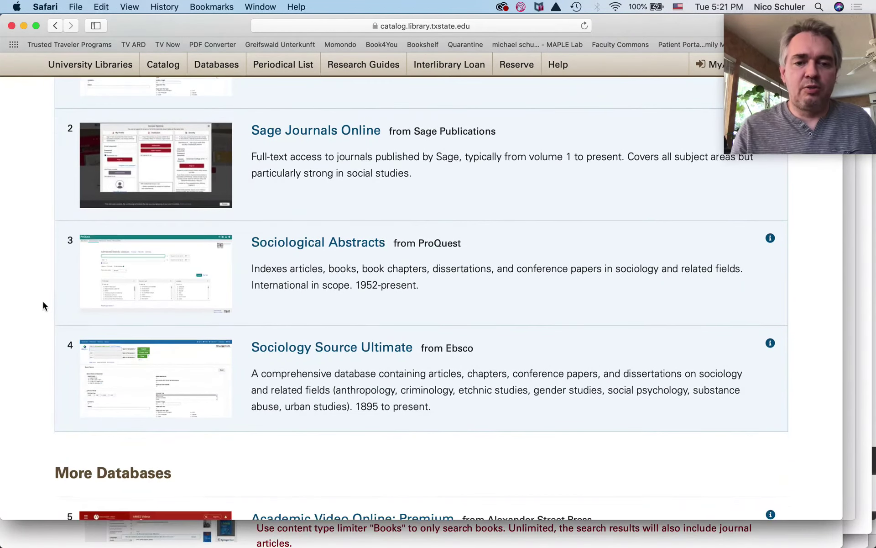
click(294, 351)
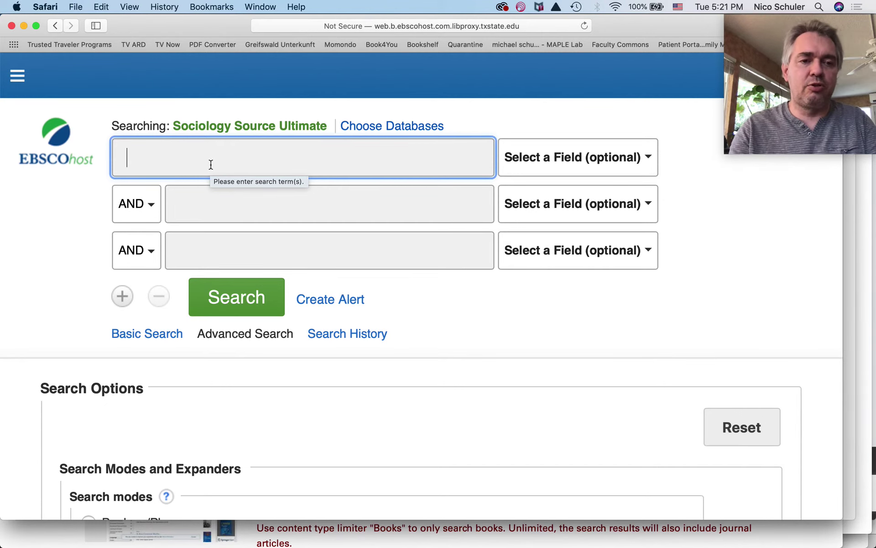
text(music)
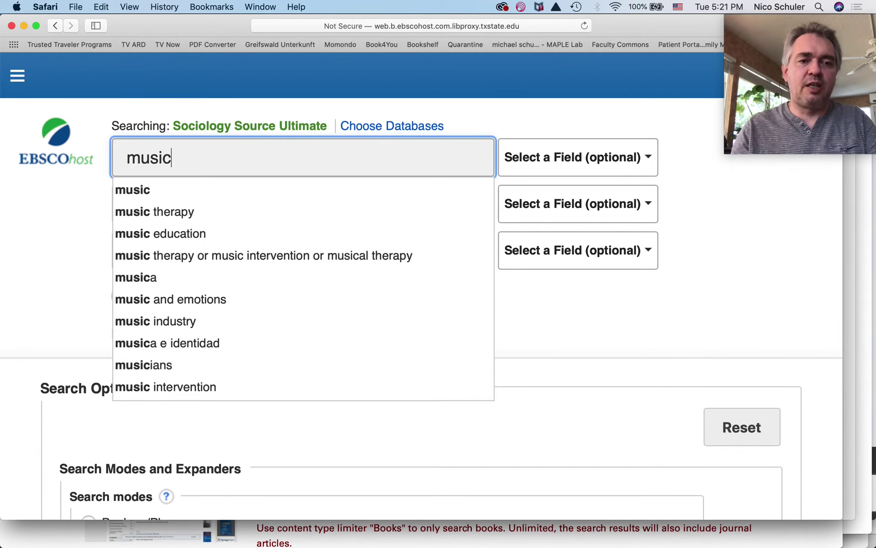
click(54, 209)
click(234, 304)
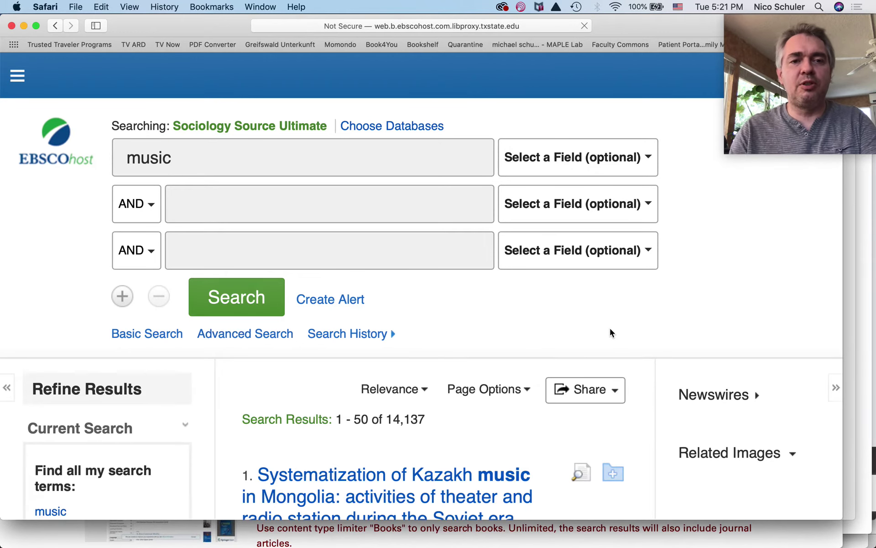
Examine the total number of results and the first hit of the "music" search in Sociology Source Ultimate
scroll(611, 333, down, 5)
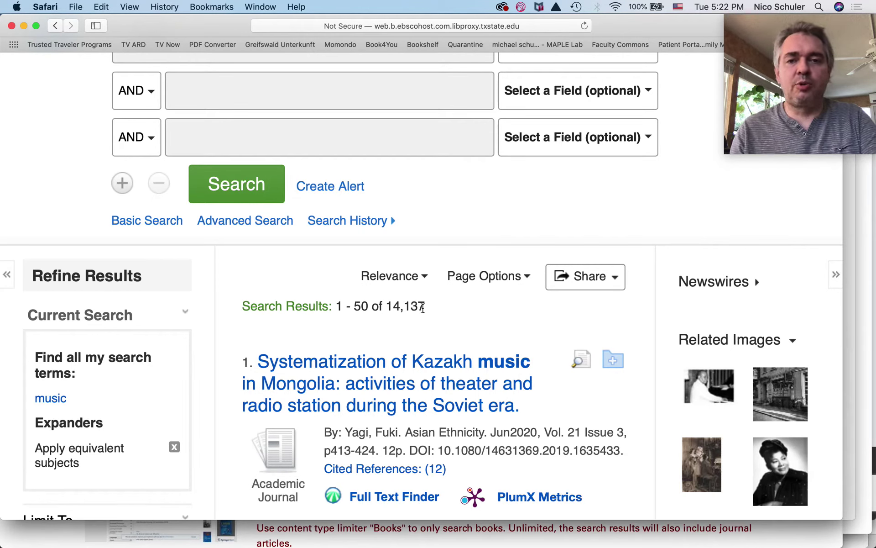
scroll(423, 308, up, 5)
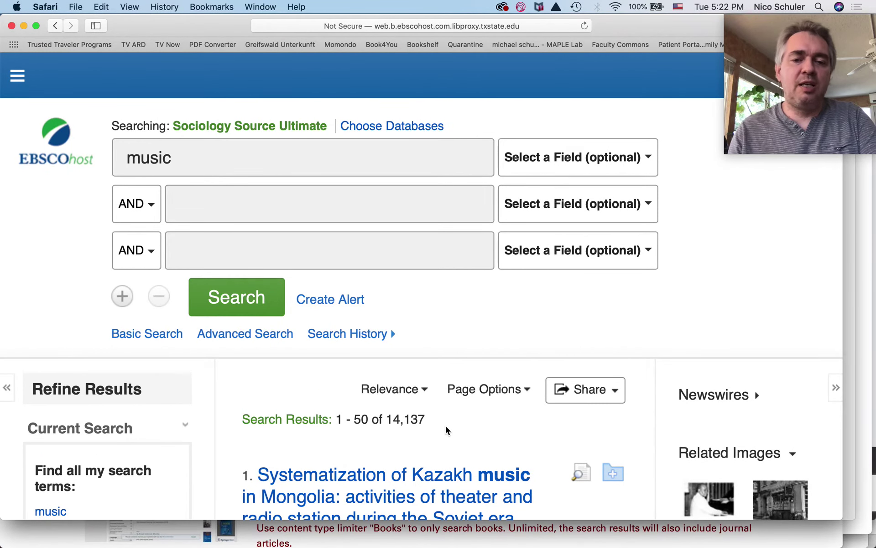
scroll(446, 431, down, 2)
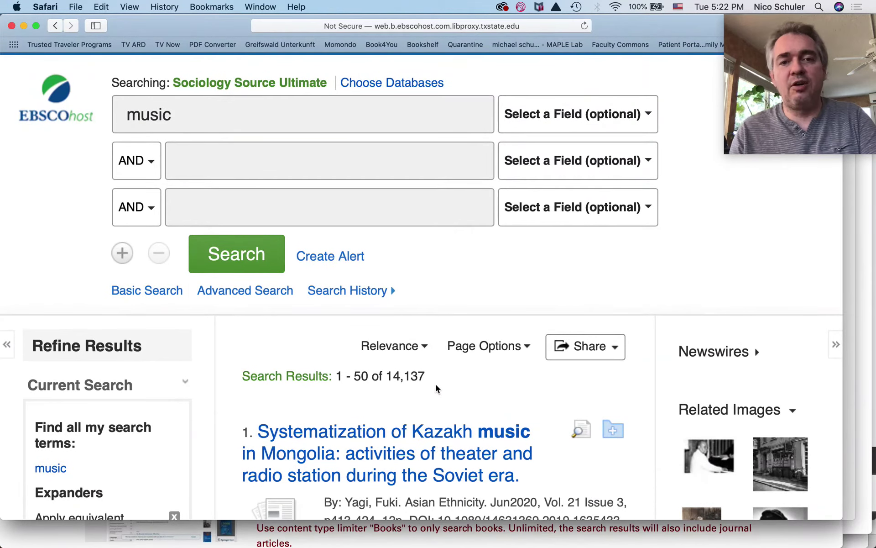
Return to the Research Databases page and open the alphabetical list of databases starting with D
click(56, 26)
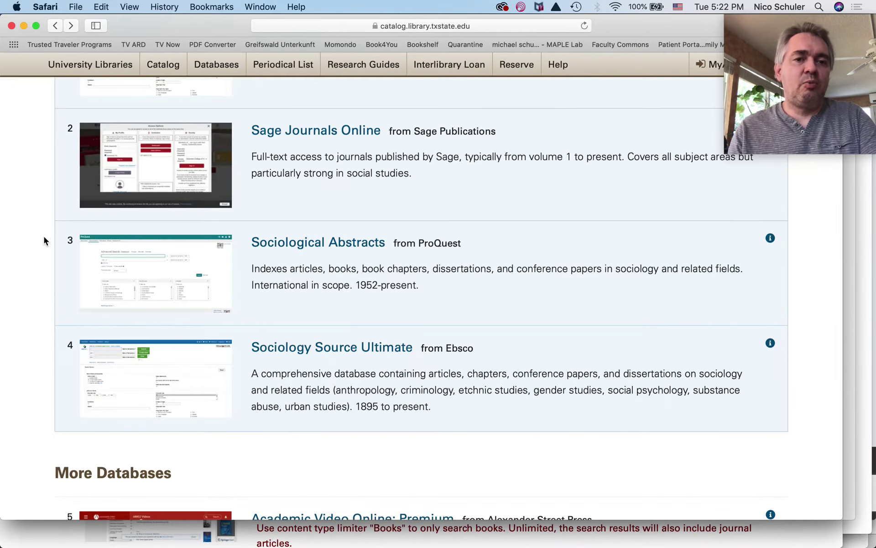
scroll(44, 237, up, 5)
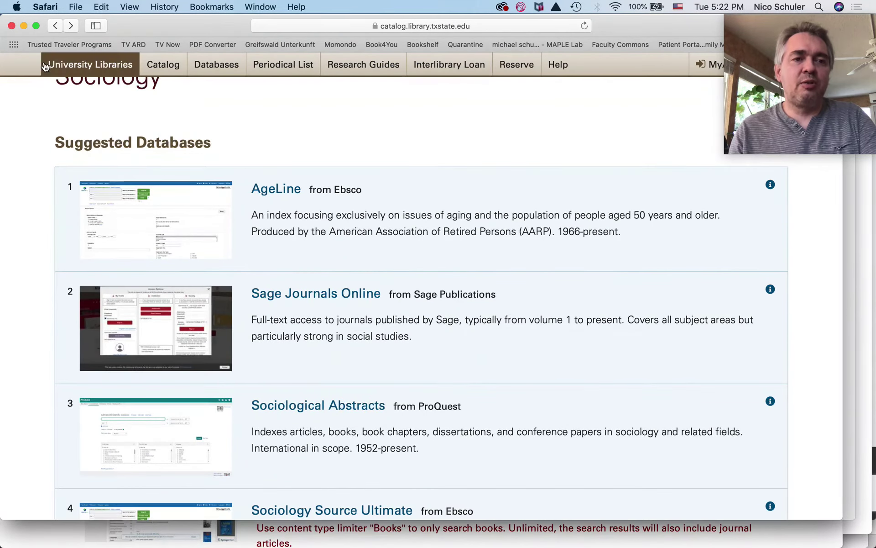
click(54, 26)
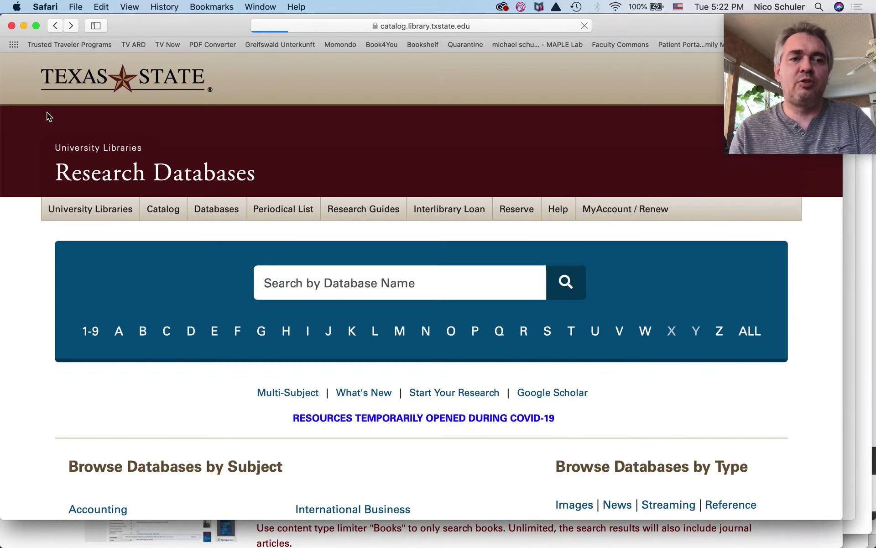
scroll(32, 292, up, 3)
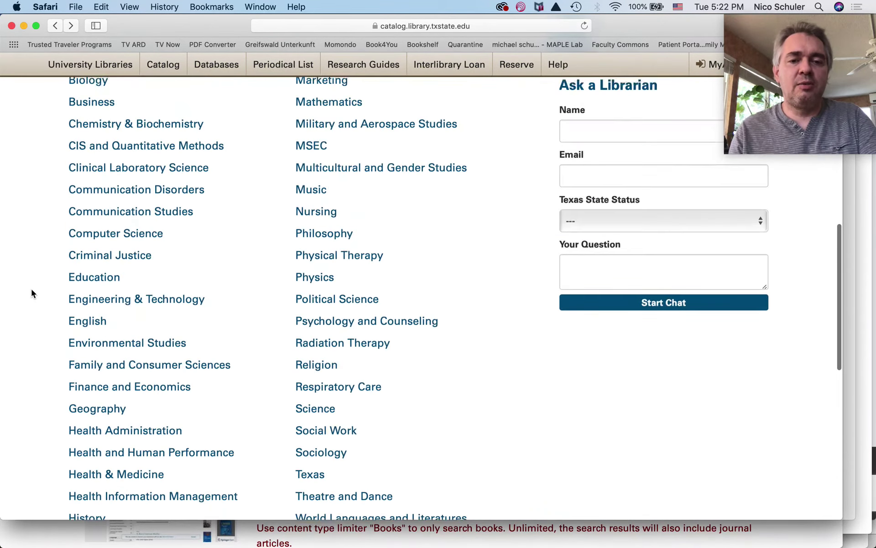
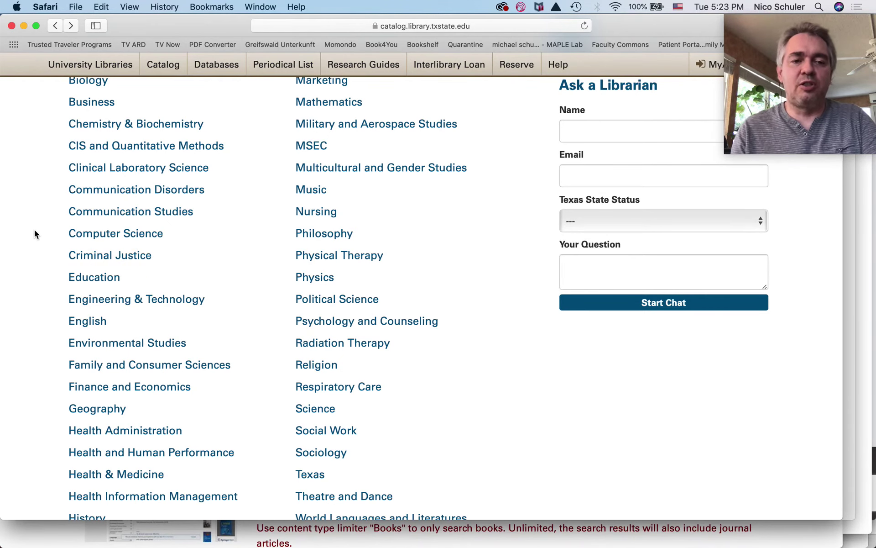
scroll(35, 231, up, 3)
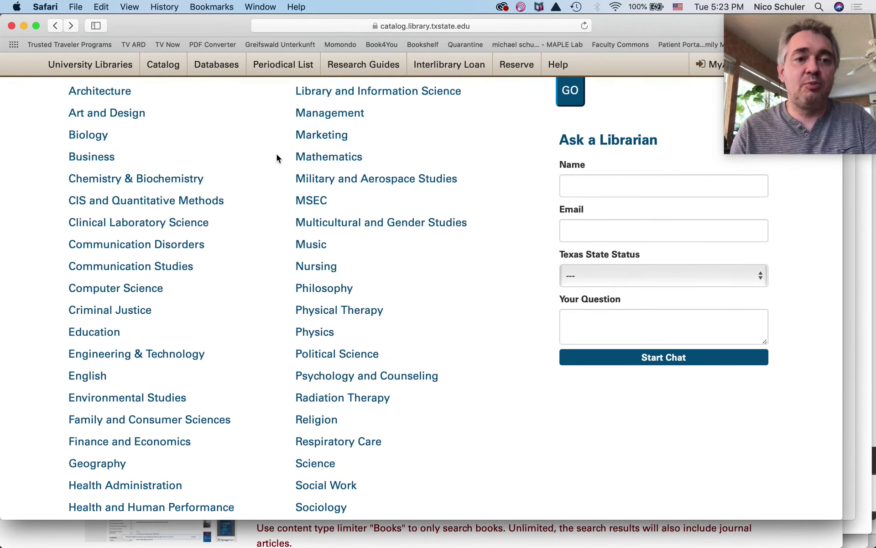
scroll(276, 155, up, 5)
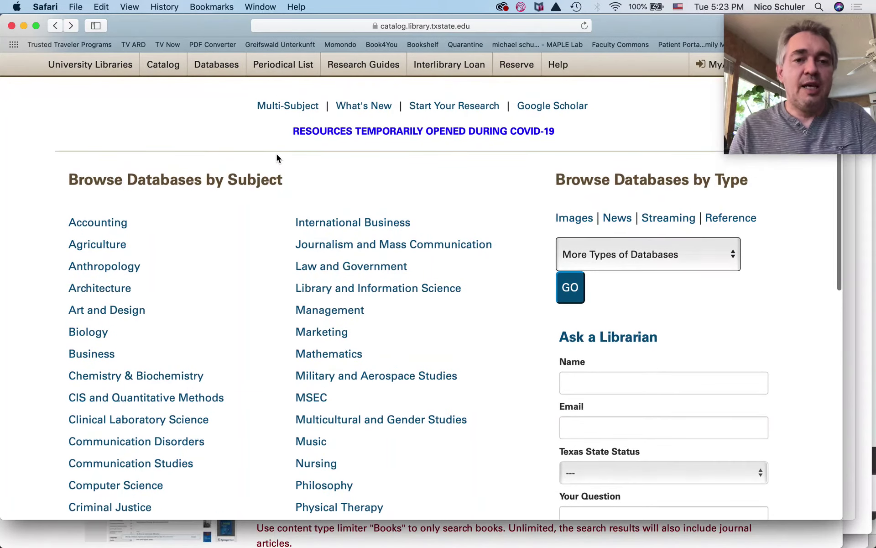
scroll(276, 154, up, 5)
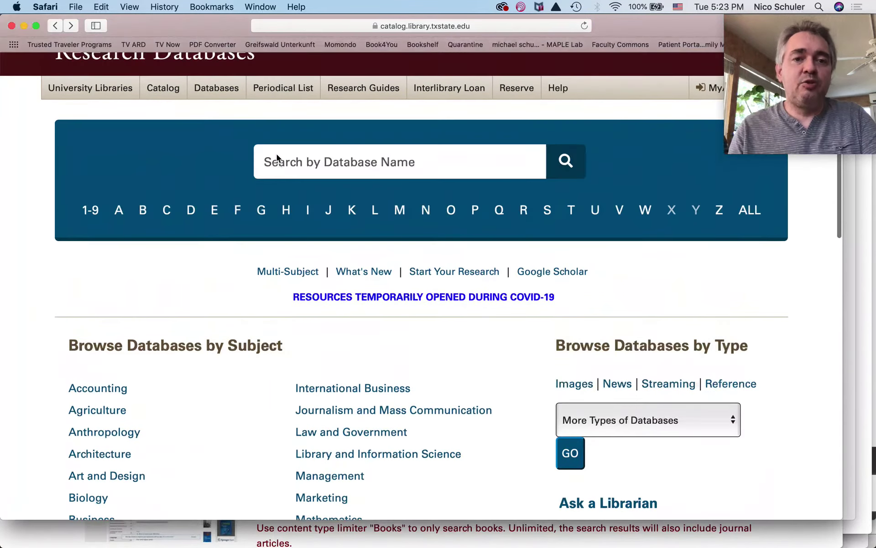
click(191, 211)
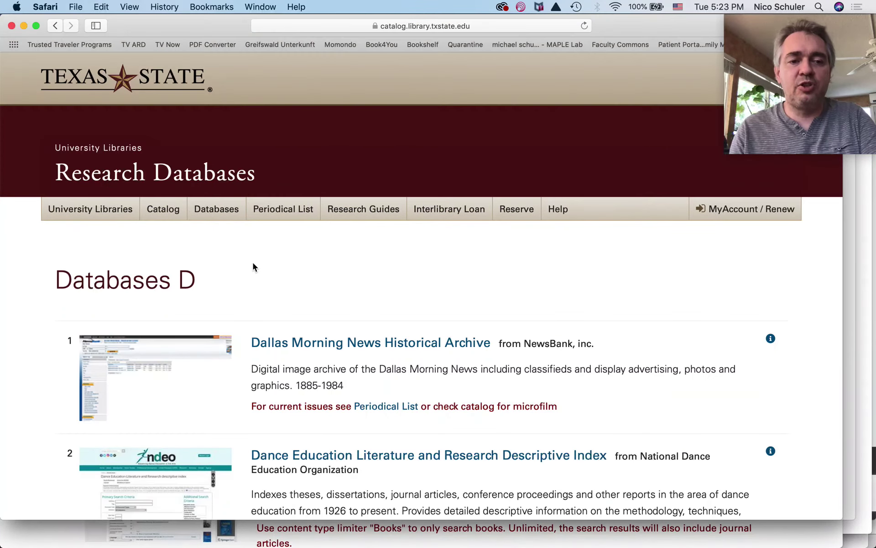
Find Dissertations & Theses Global from ProQuest in the list of databases starting with D and open it
scroll(254, 264, down, 15)
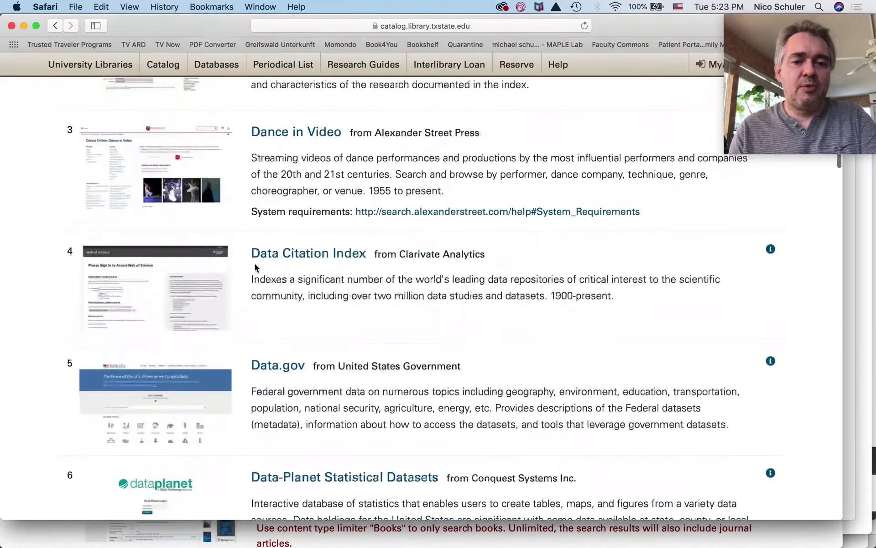
scroll(255, 264, down, 12)
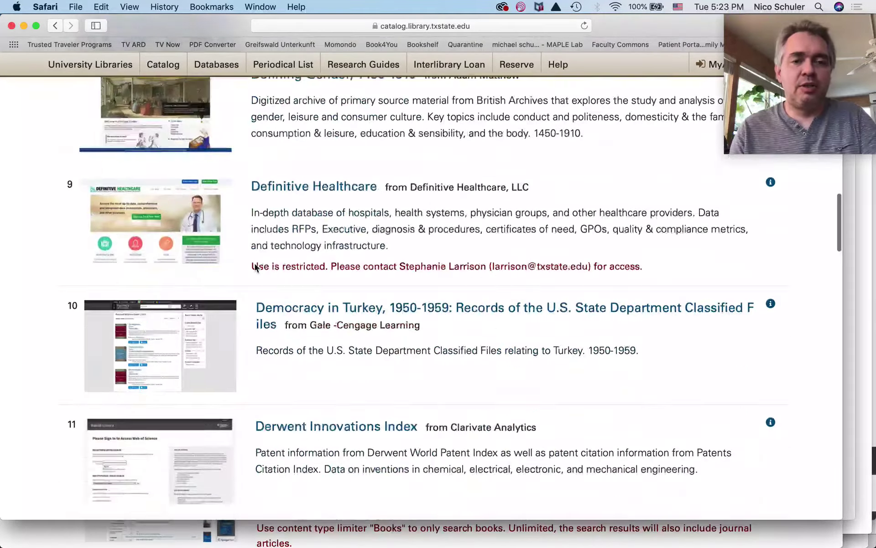
scroll(255, 264, down, 10)
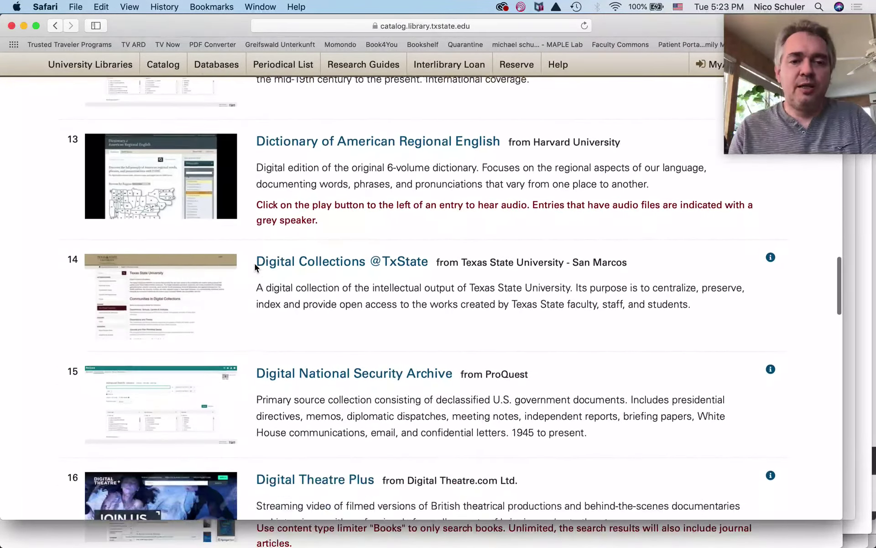
scroll(255, 266, down, 12)
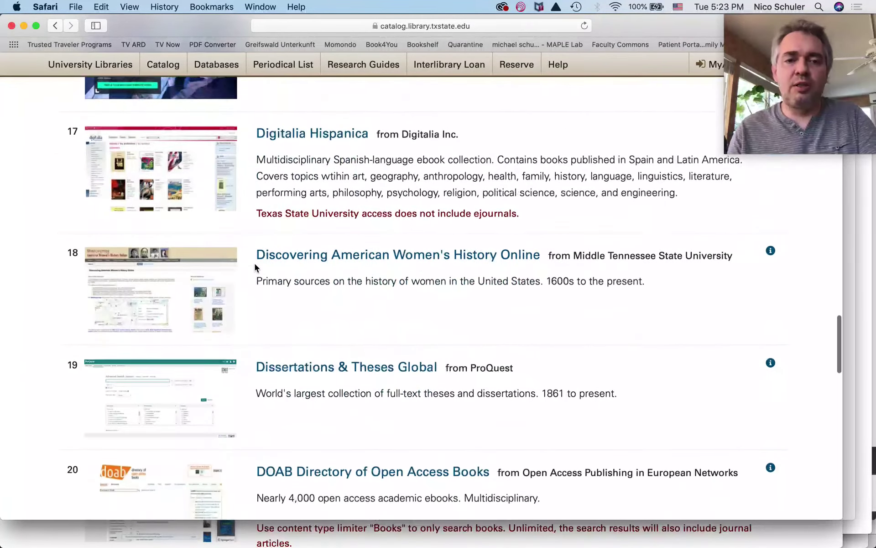
scroll(255, 263, up, 3)
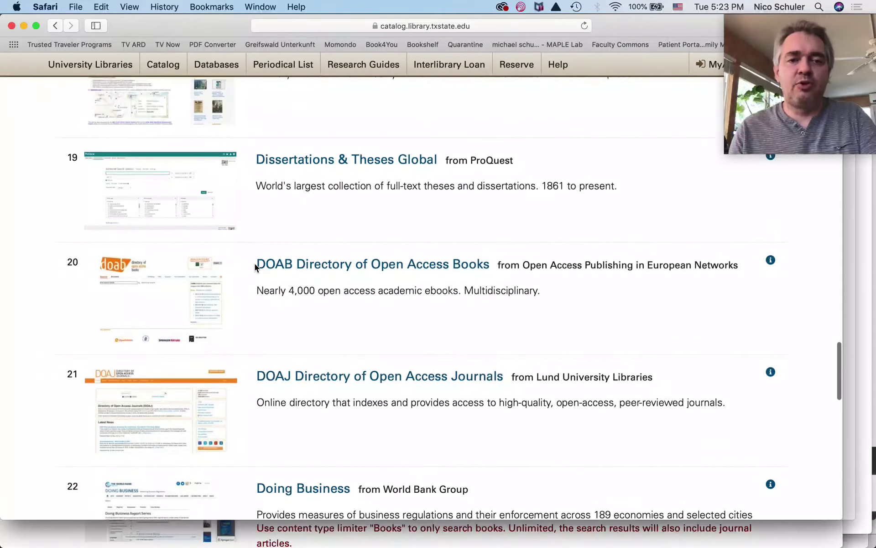
click(302, 162)
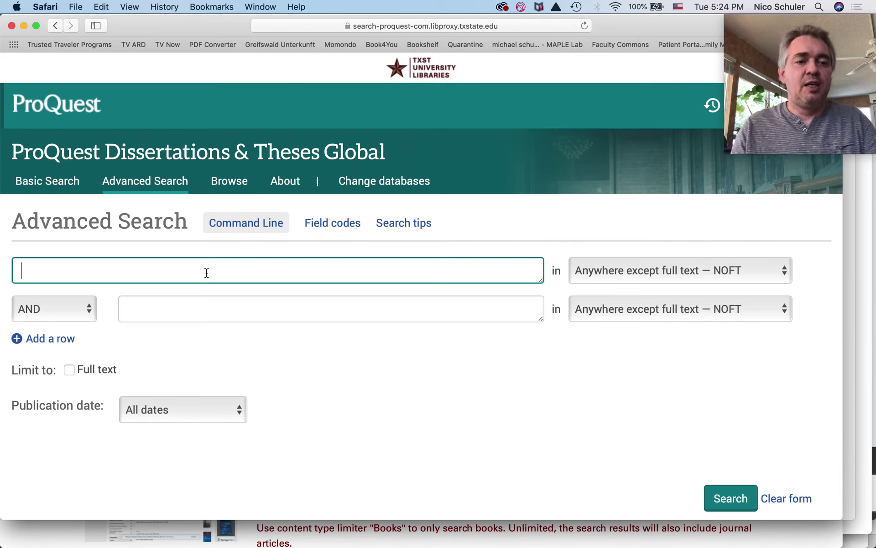
Run an advanced search for "music" in Dissertations & Theses Global, anywhere except full text
text(music)
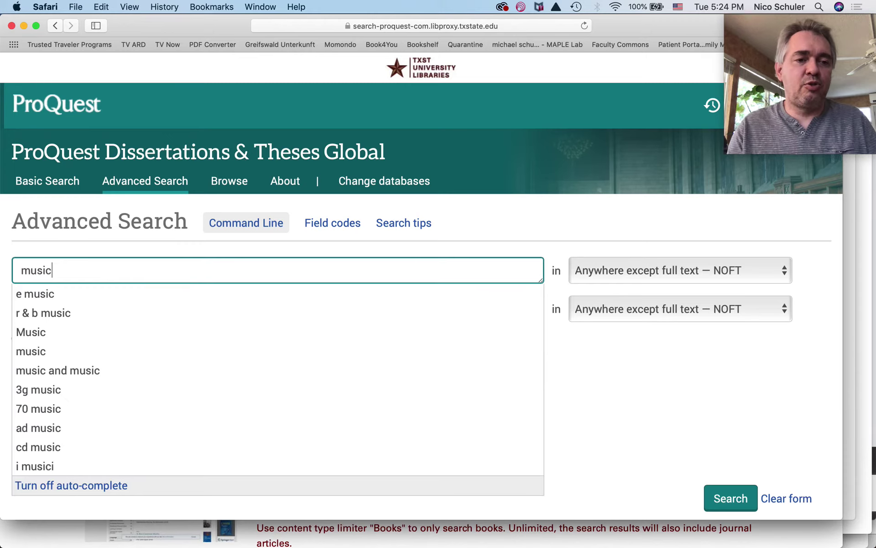
click(656, 382)
scroll(641, 412, down, 1)
click(728, 473)
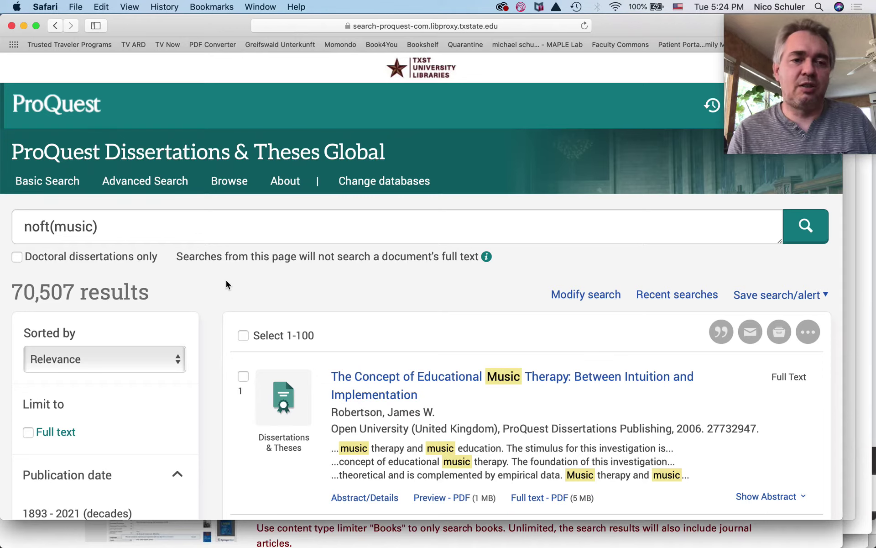
Open the first result, "The Concept of Educational Music Therapy: Between Intuition and Implementation", and view its abstract and download options
click(93, 227)
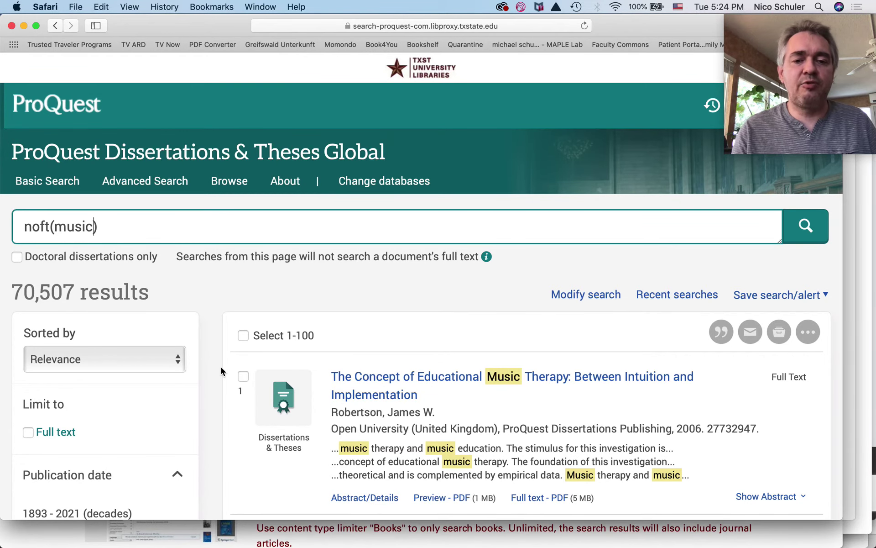
scroll(222, 370, down, 5)
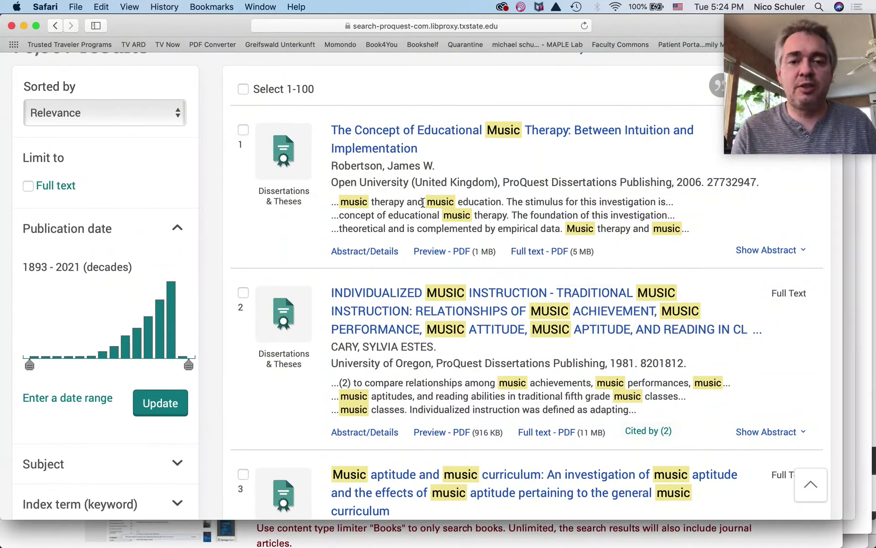
click(384, 131)
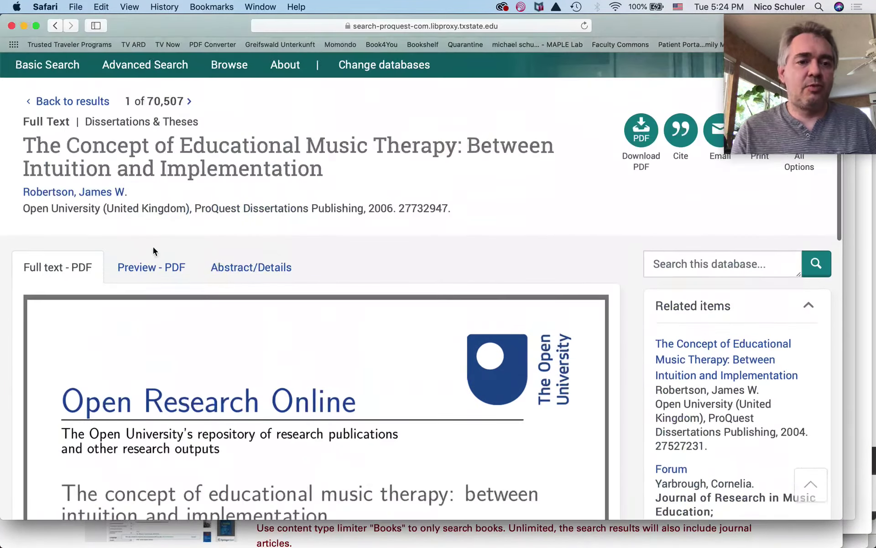
click(242, 268)
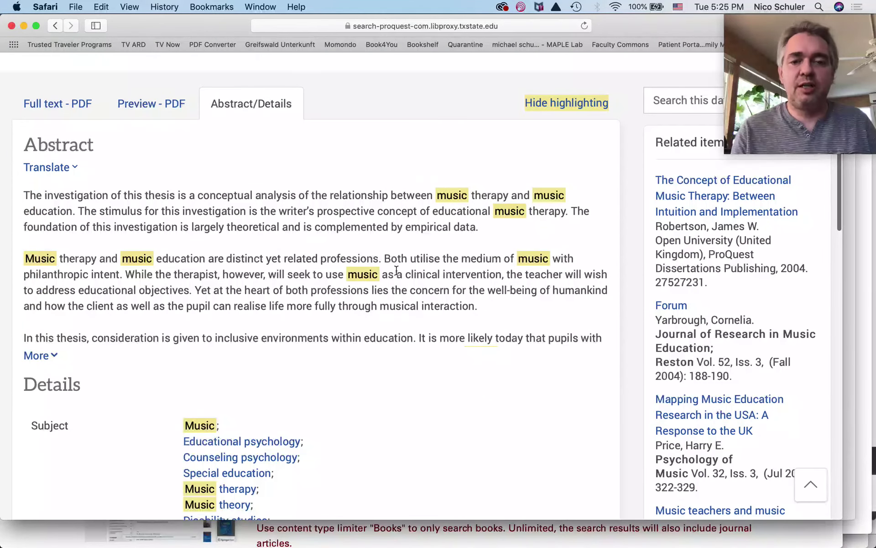
scroll(344, 335, up, 5)
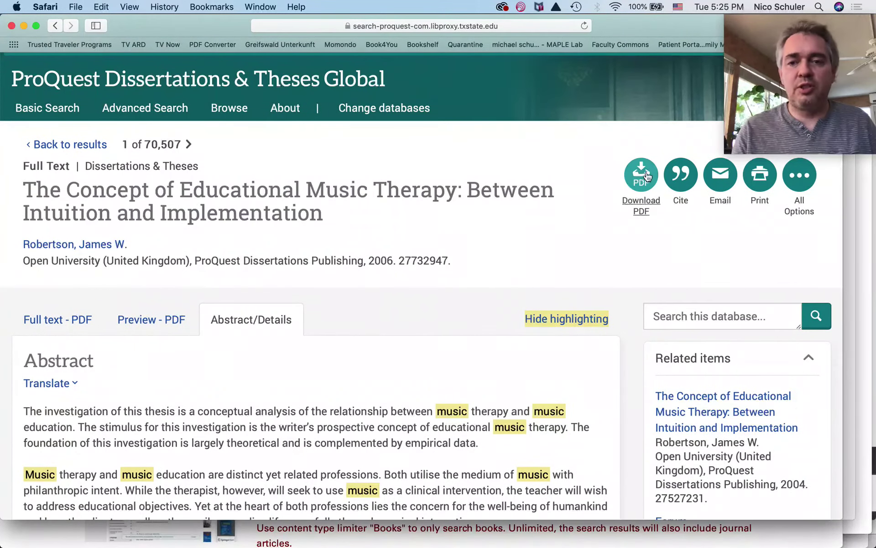
Go back from the dissertation's abstract to the list of "music" search results
click(55, 26)
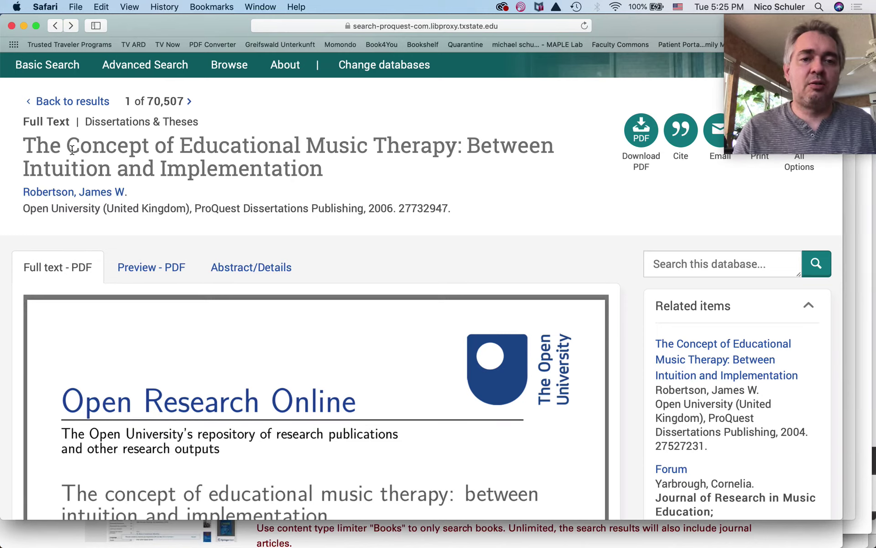
click(55, 26)
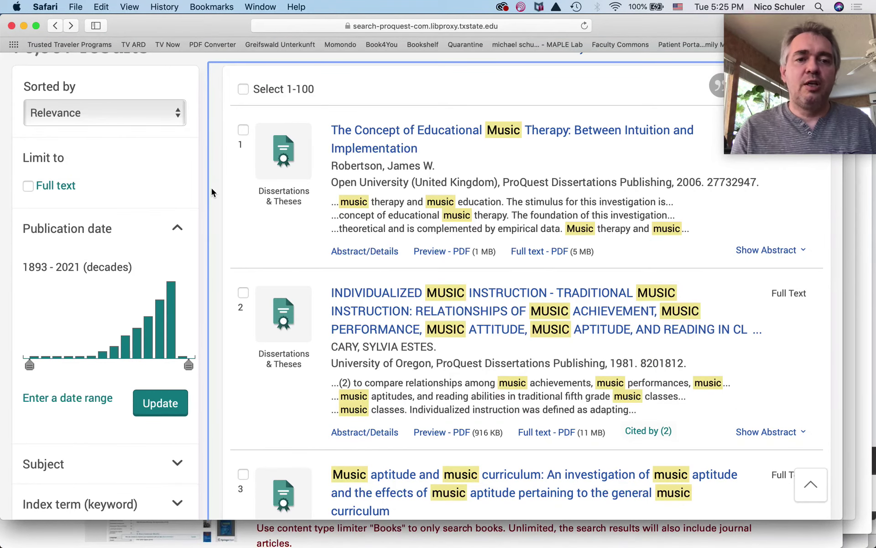
scroll(212, 189, up, 4)
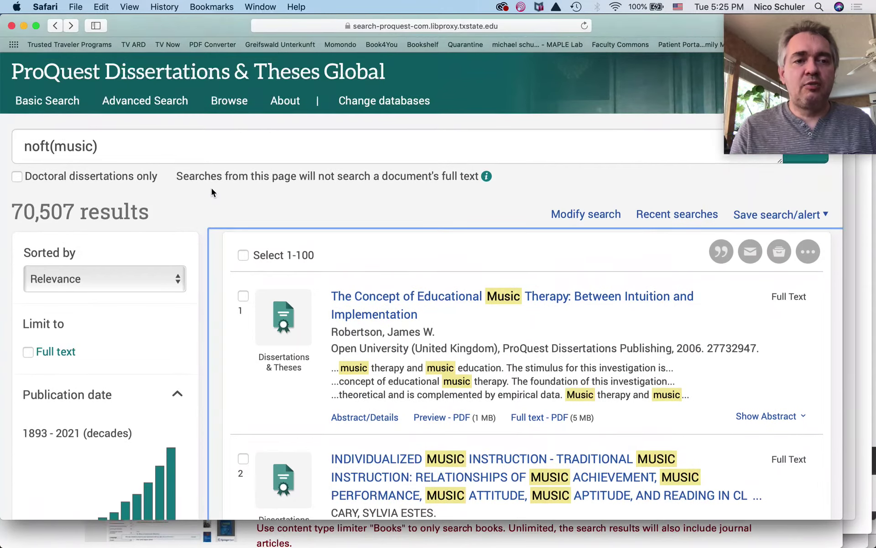
scroll(212, 188, up, 1)
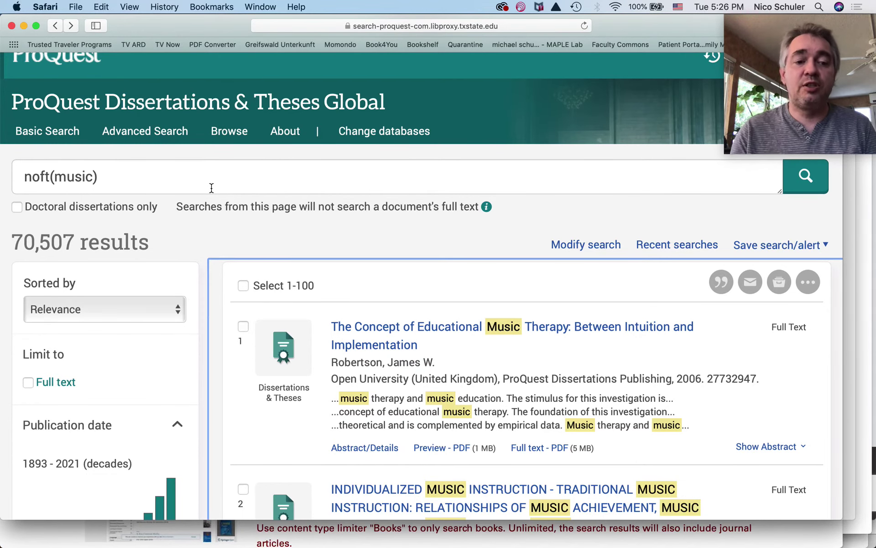
Limit the publication date of the "music" results to the decades from 2010 onward and update the list
scroll(211, 187, down, 5)
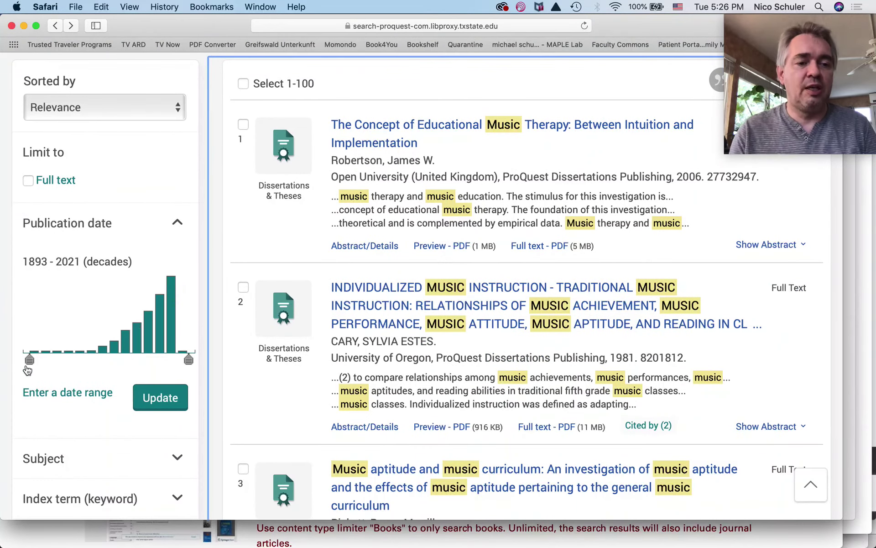
click(48, 364)
drag(49, 364, 165, 362)
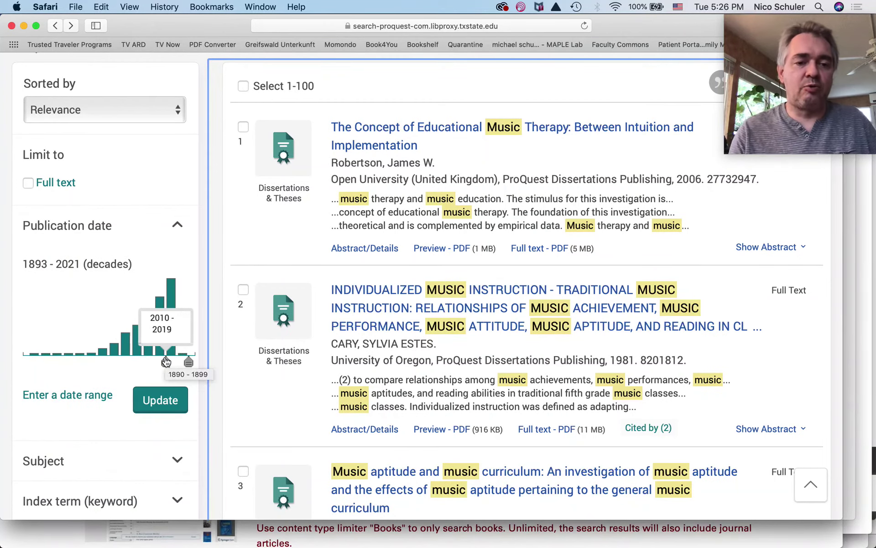
click(161, 400)
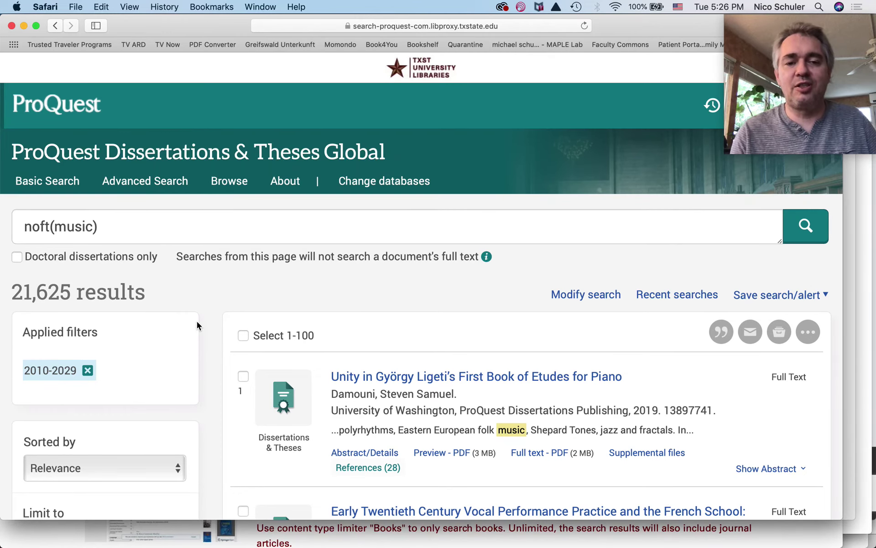
Examine the date-filtered dissertations and the further filter categories, such as subject, index term, university and language
scroll(214, 353, down, 5)
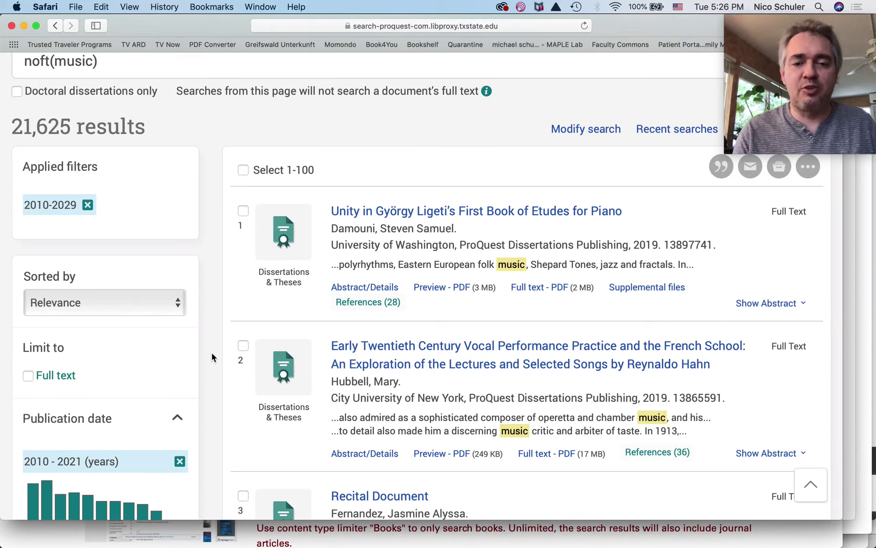
scroll(212, 356, down, 1)
scroll(212, 357, up, 5)
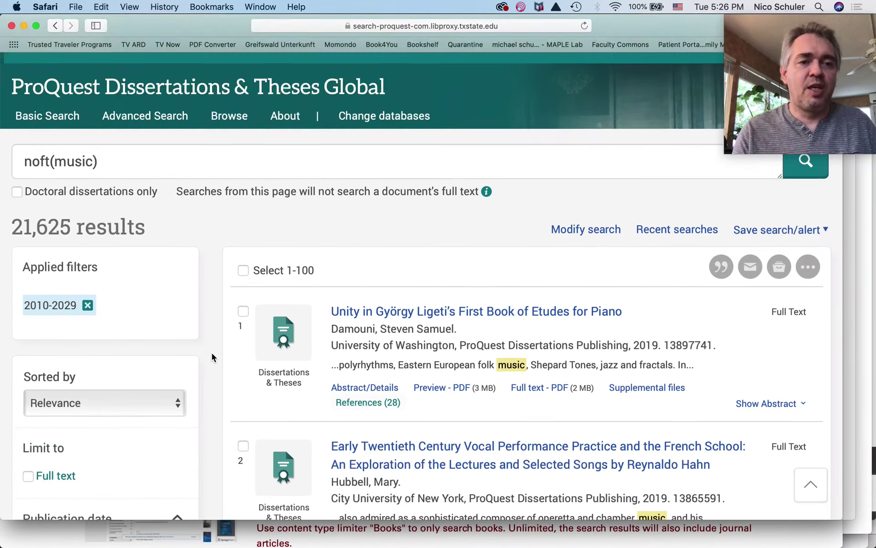
scroll(212, 357, down, 5)
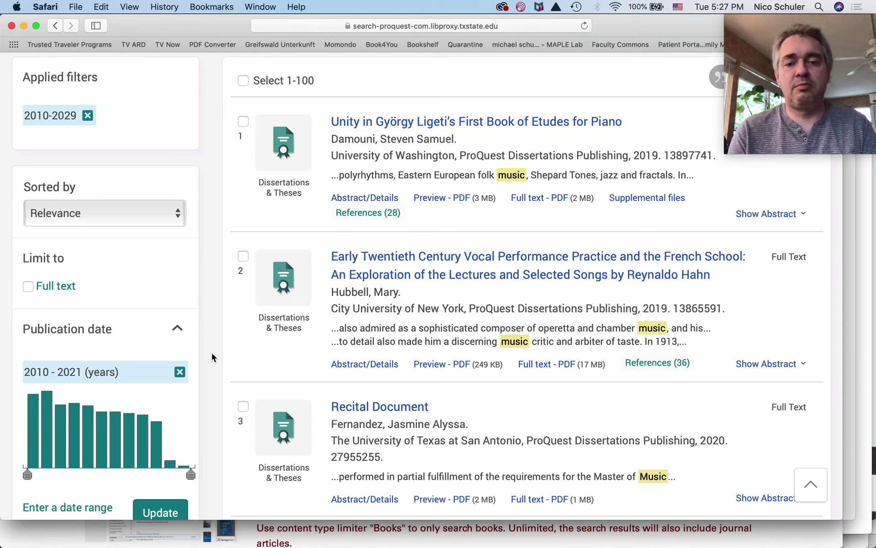
scroll(212, 356, down, 10)
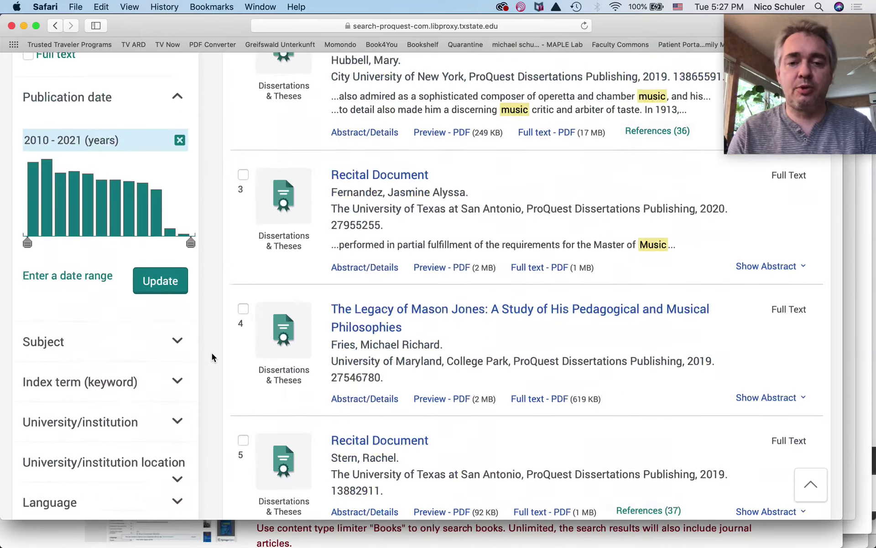